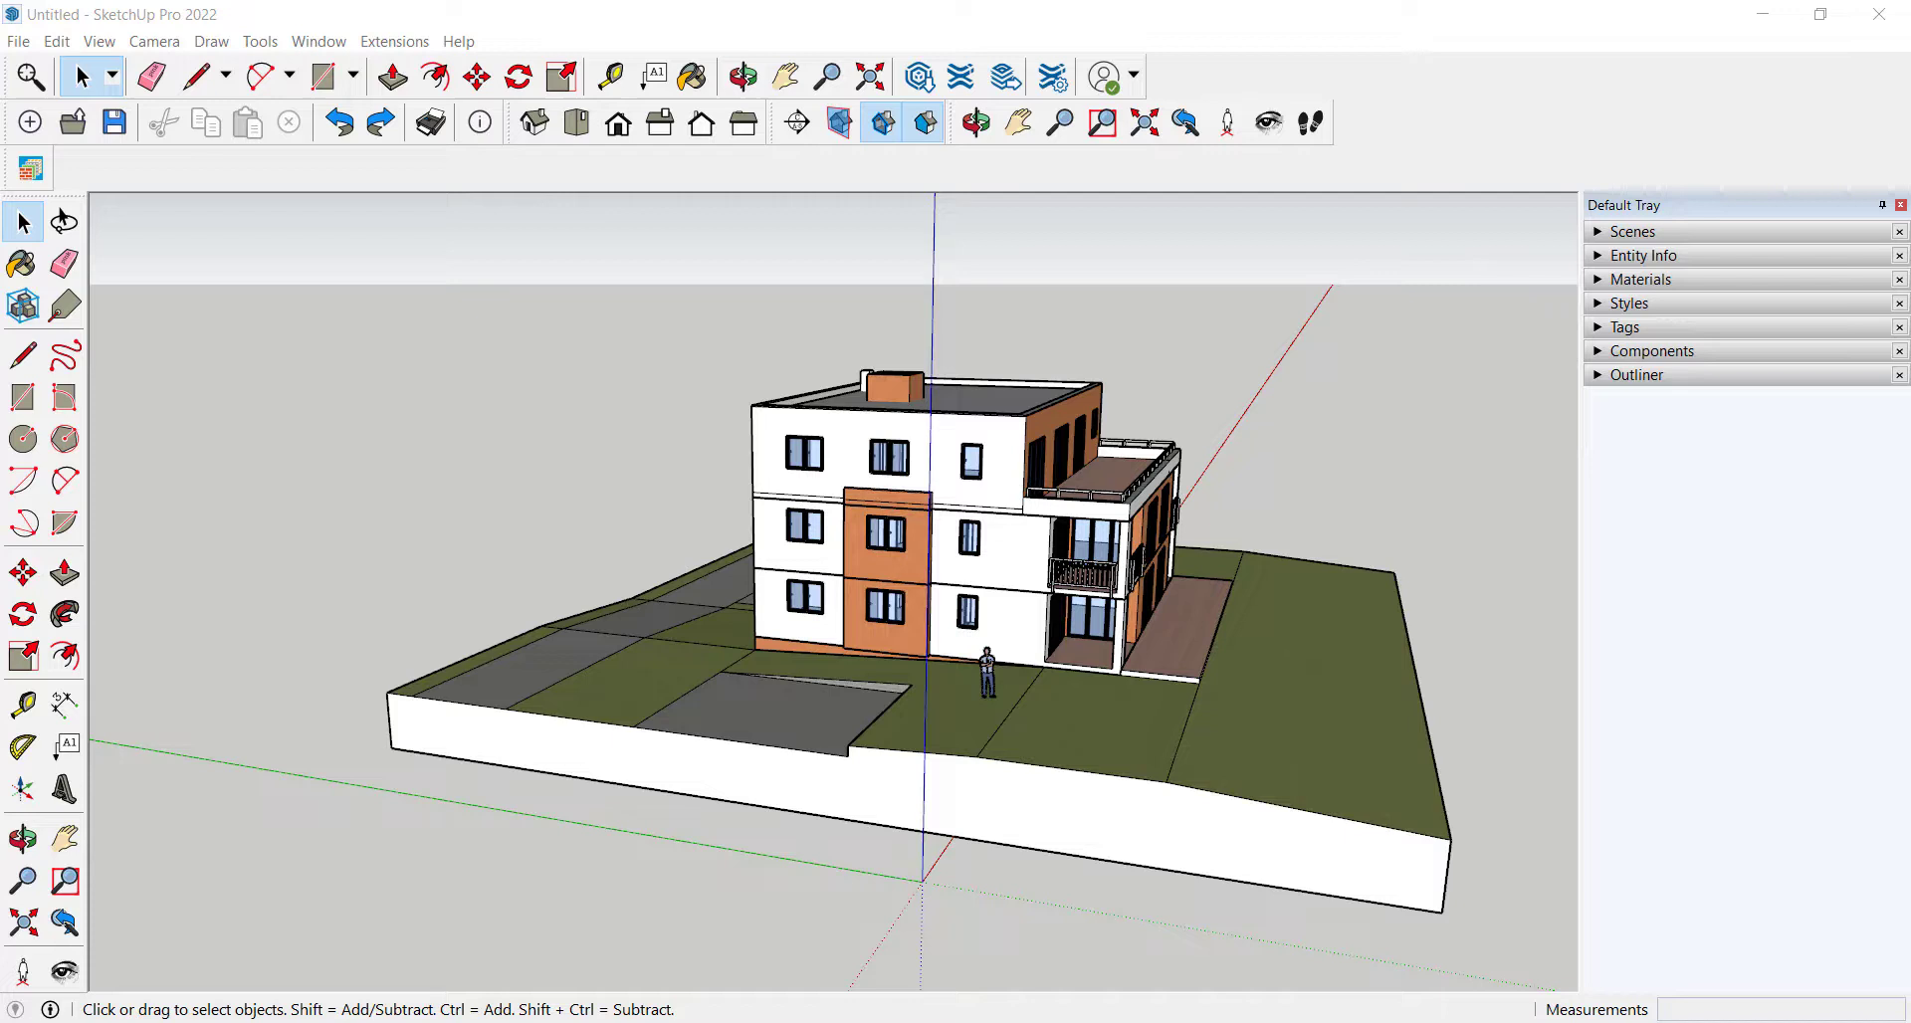
- Add the current perspective view of the house as Scene 1 from the Scenes panel
{"action": "left_click", "coordinate": [1597, 235]}
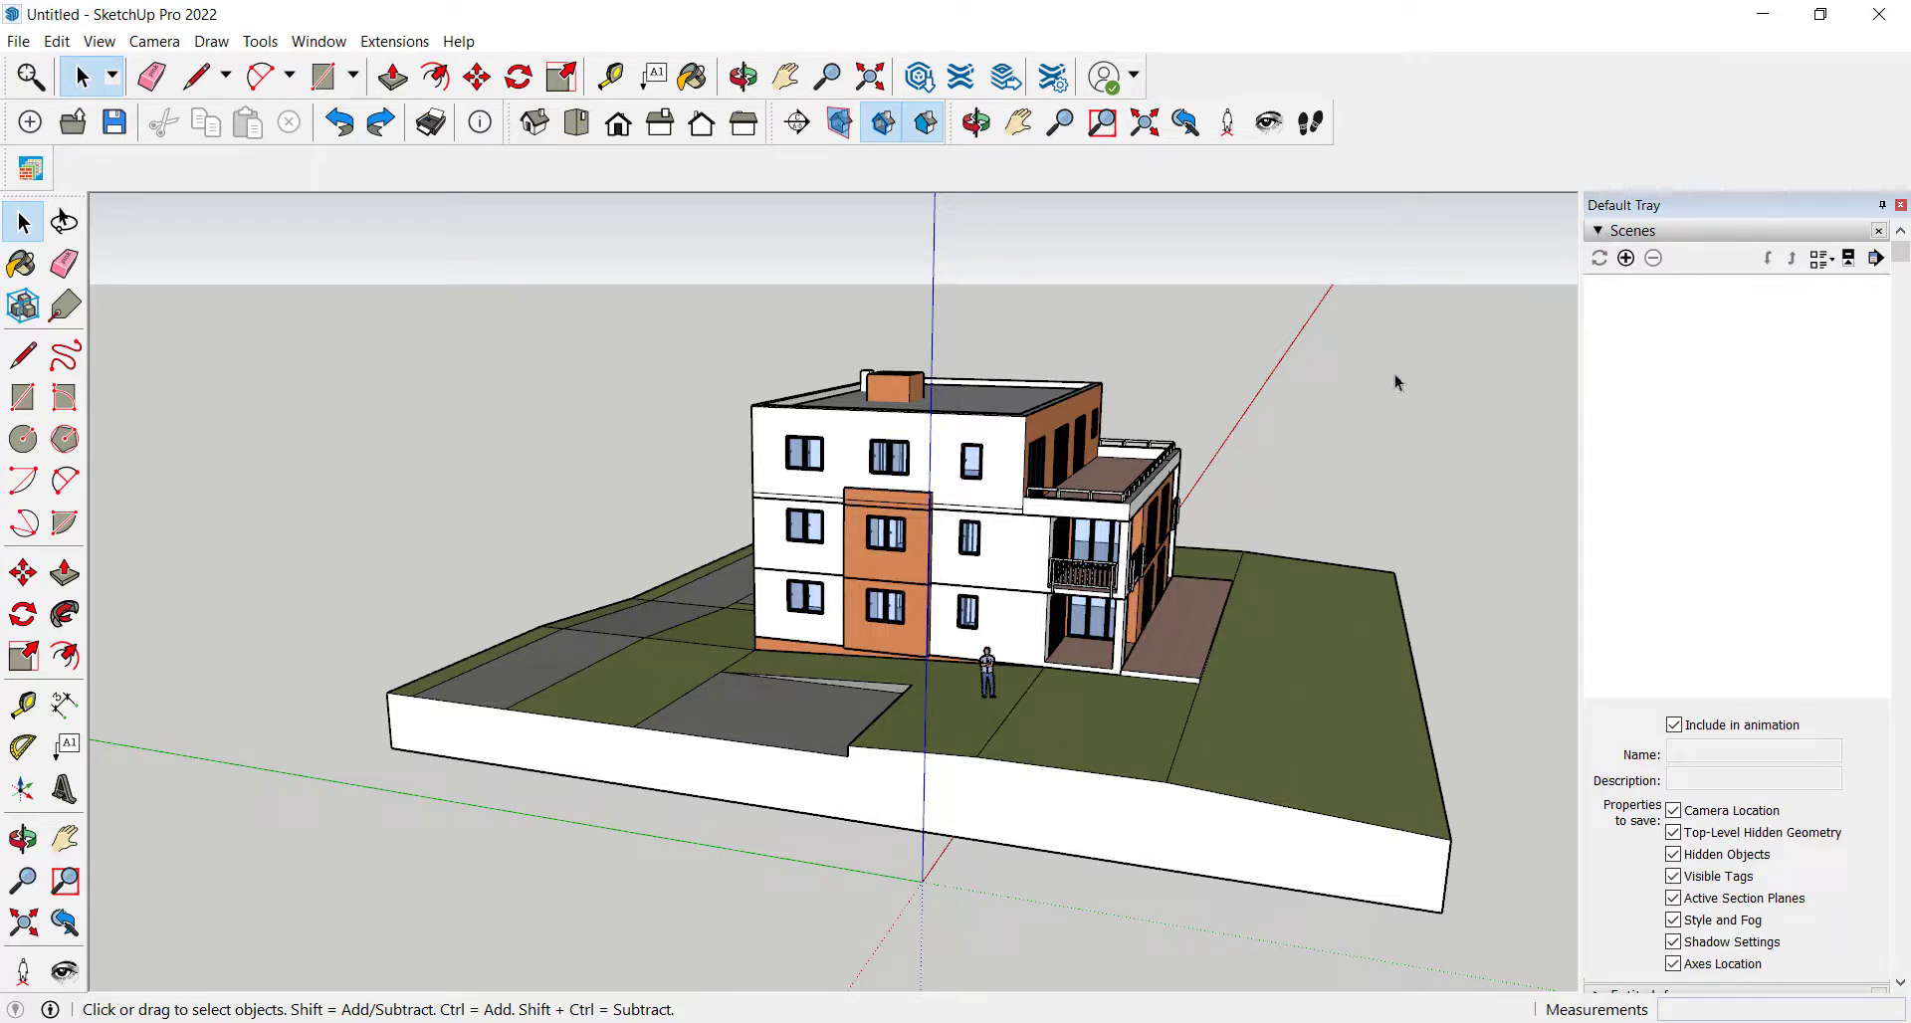
{"action": "left_click", "coordinate": [1625, 259]}
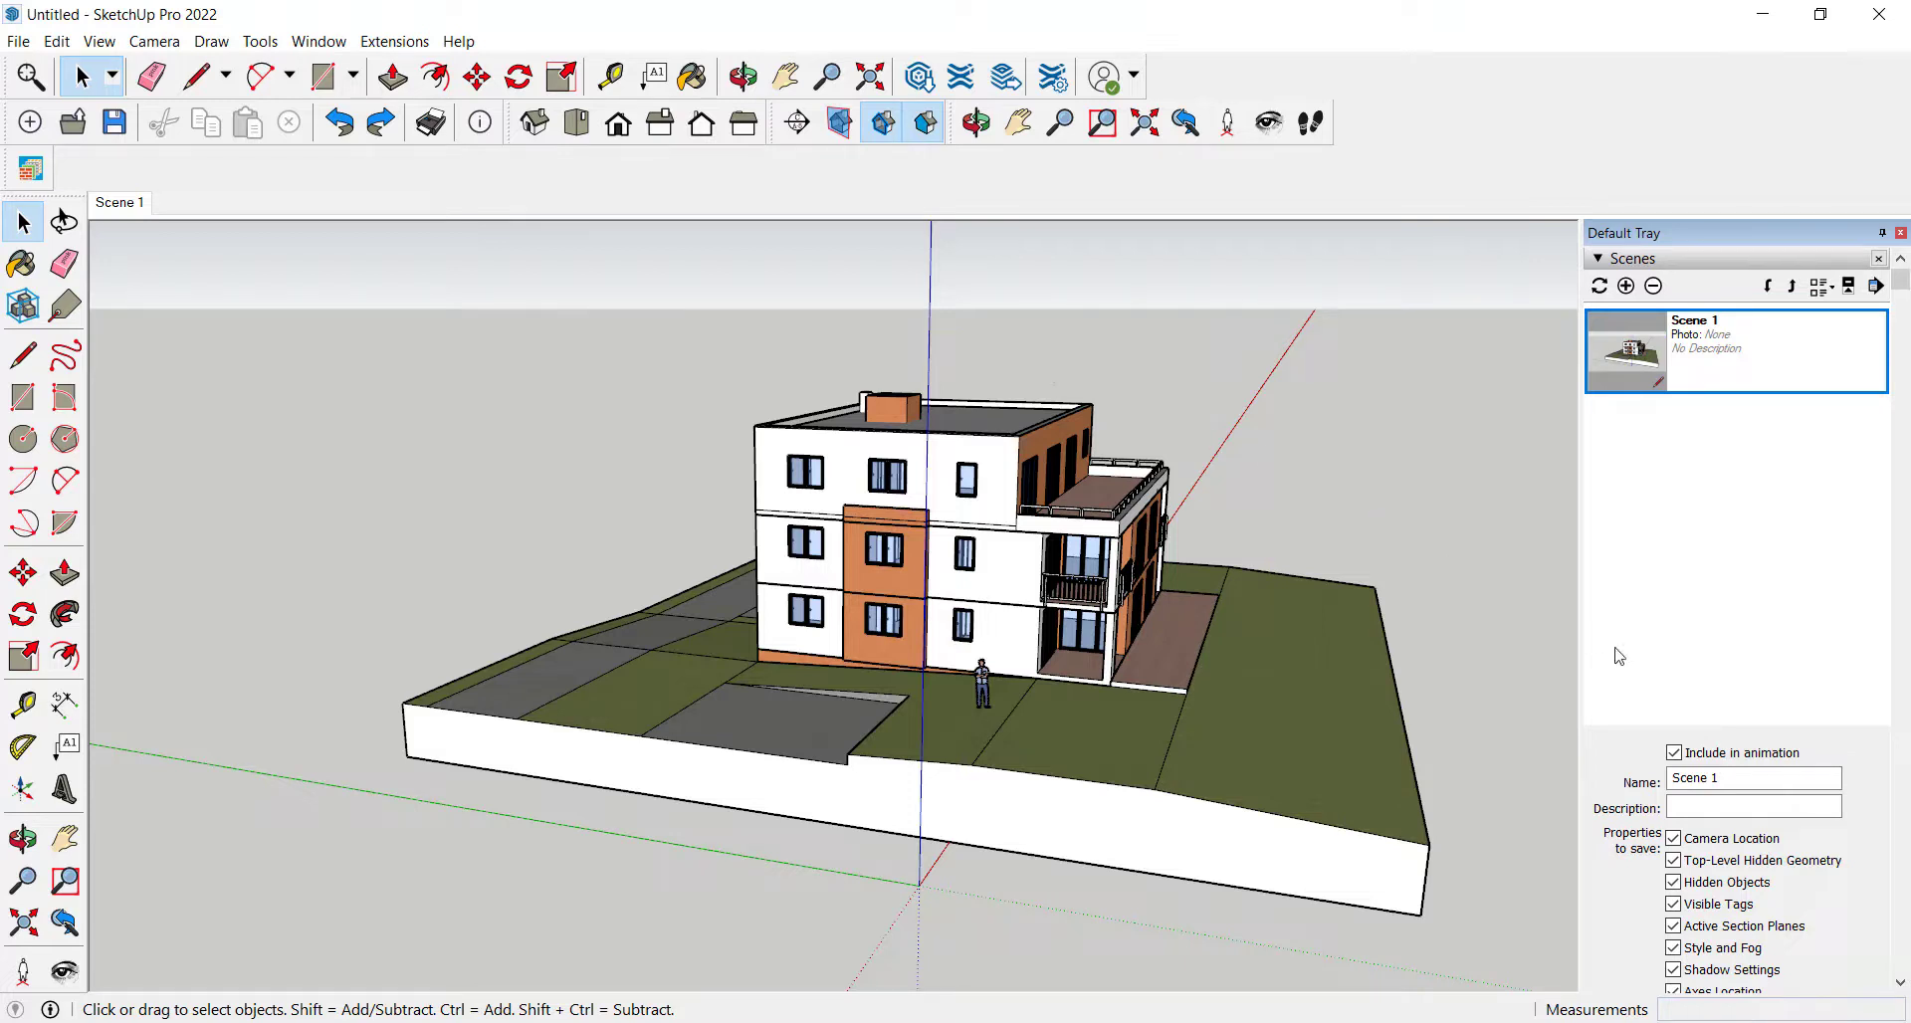
{"action": "scroll", "coordinate": [1621, 657], "scroll_direction": "down", "scroll_amount": 3}
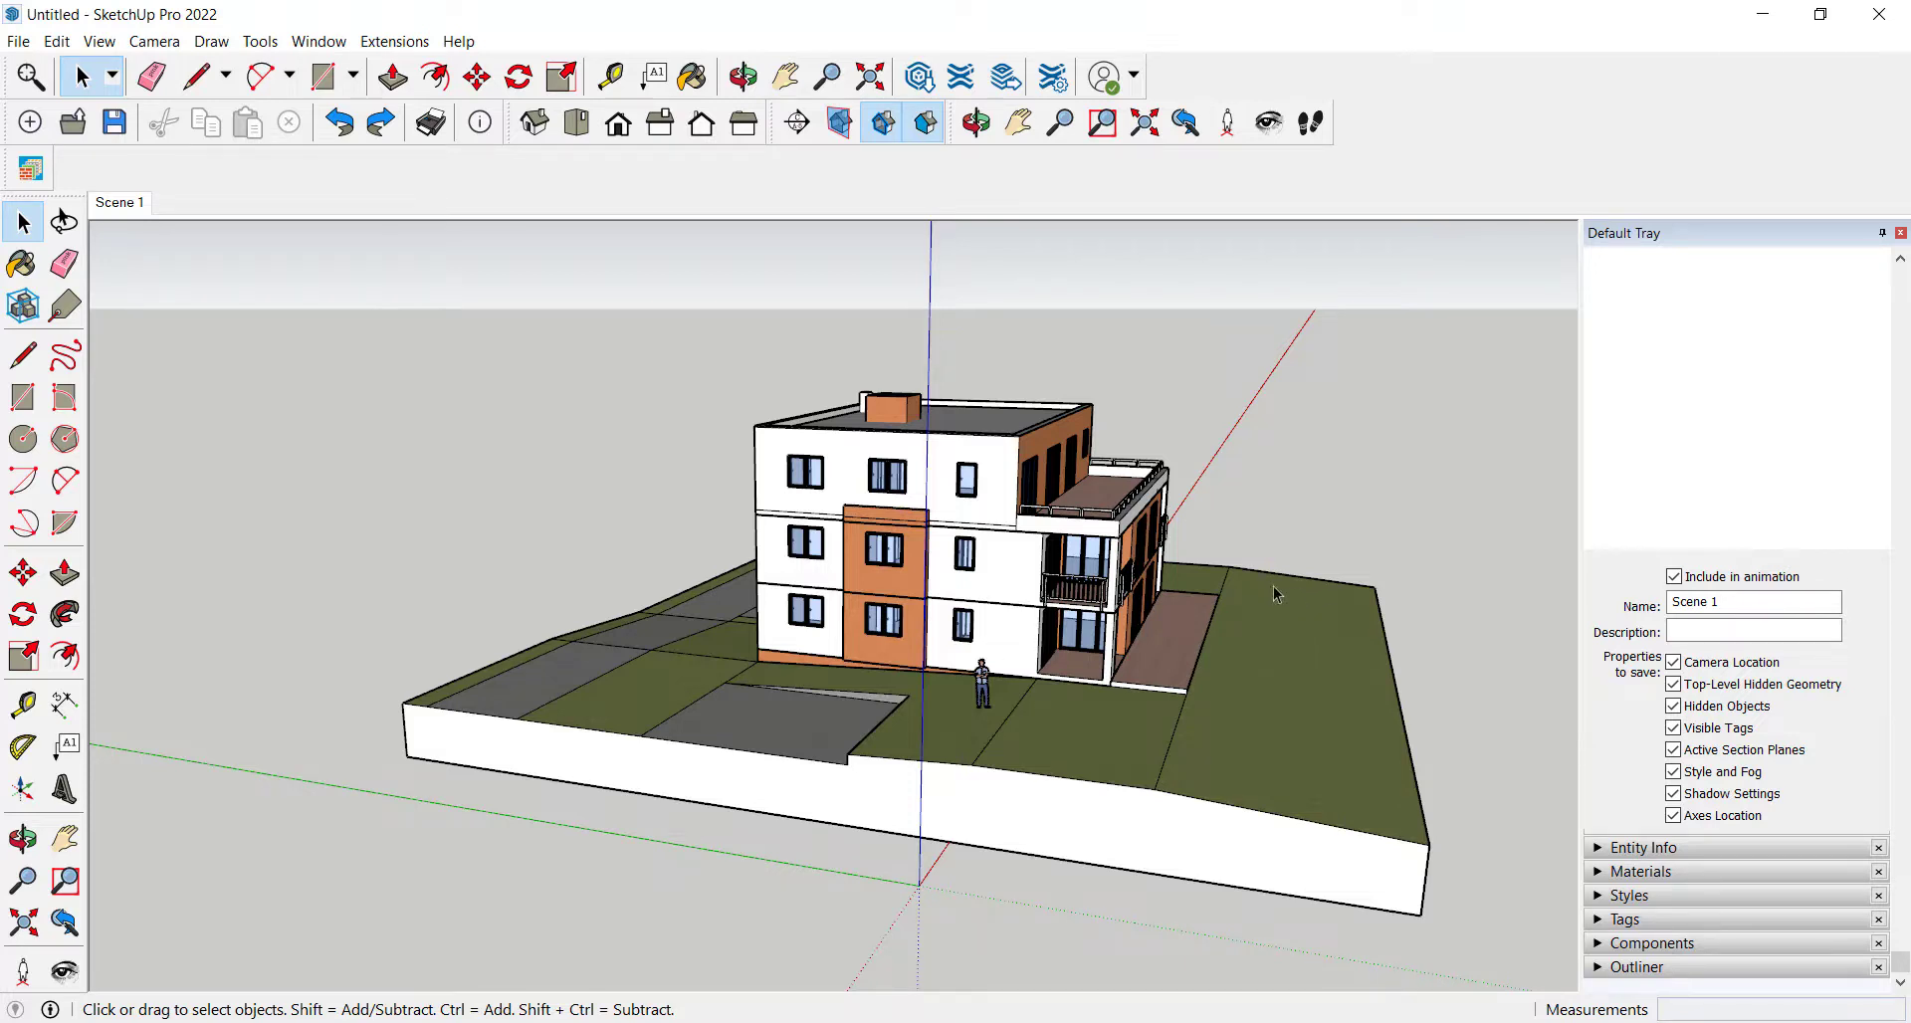
- Orbit the model, then switch to a parallel-projection top view of the house
{"action": "mouse_move", "coordinate": [1274, 587]}
{"action": "middle_mouse_down"}
{"action": "mouse_move", "coordinate": [1194, 705]}
{"action": "mouse_move", "coordinate": [1184, 660]}
{"action": "middle_mouse_up"}
{"action": "key", "text": "space"}
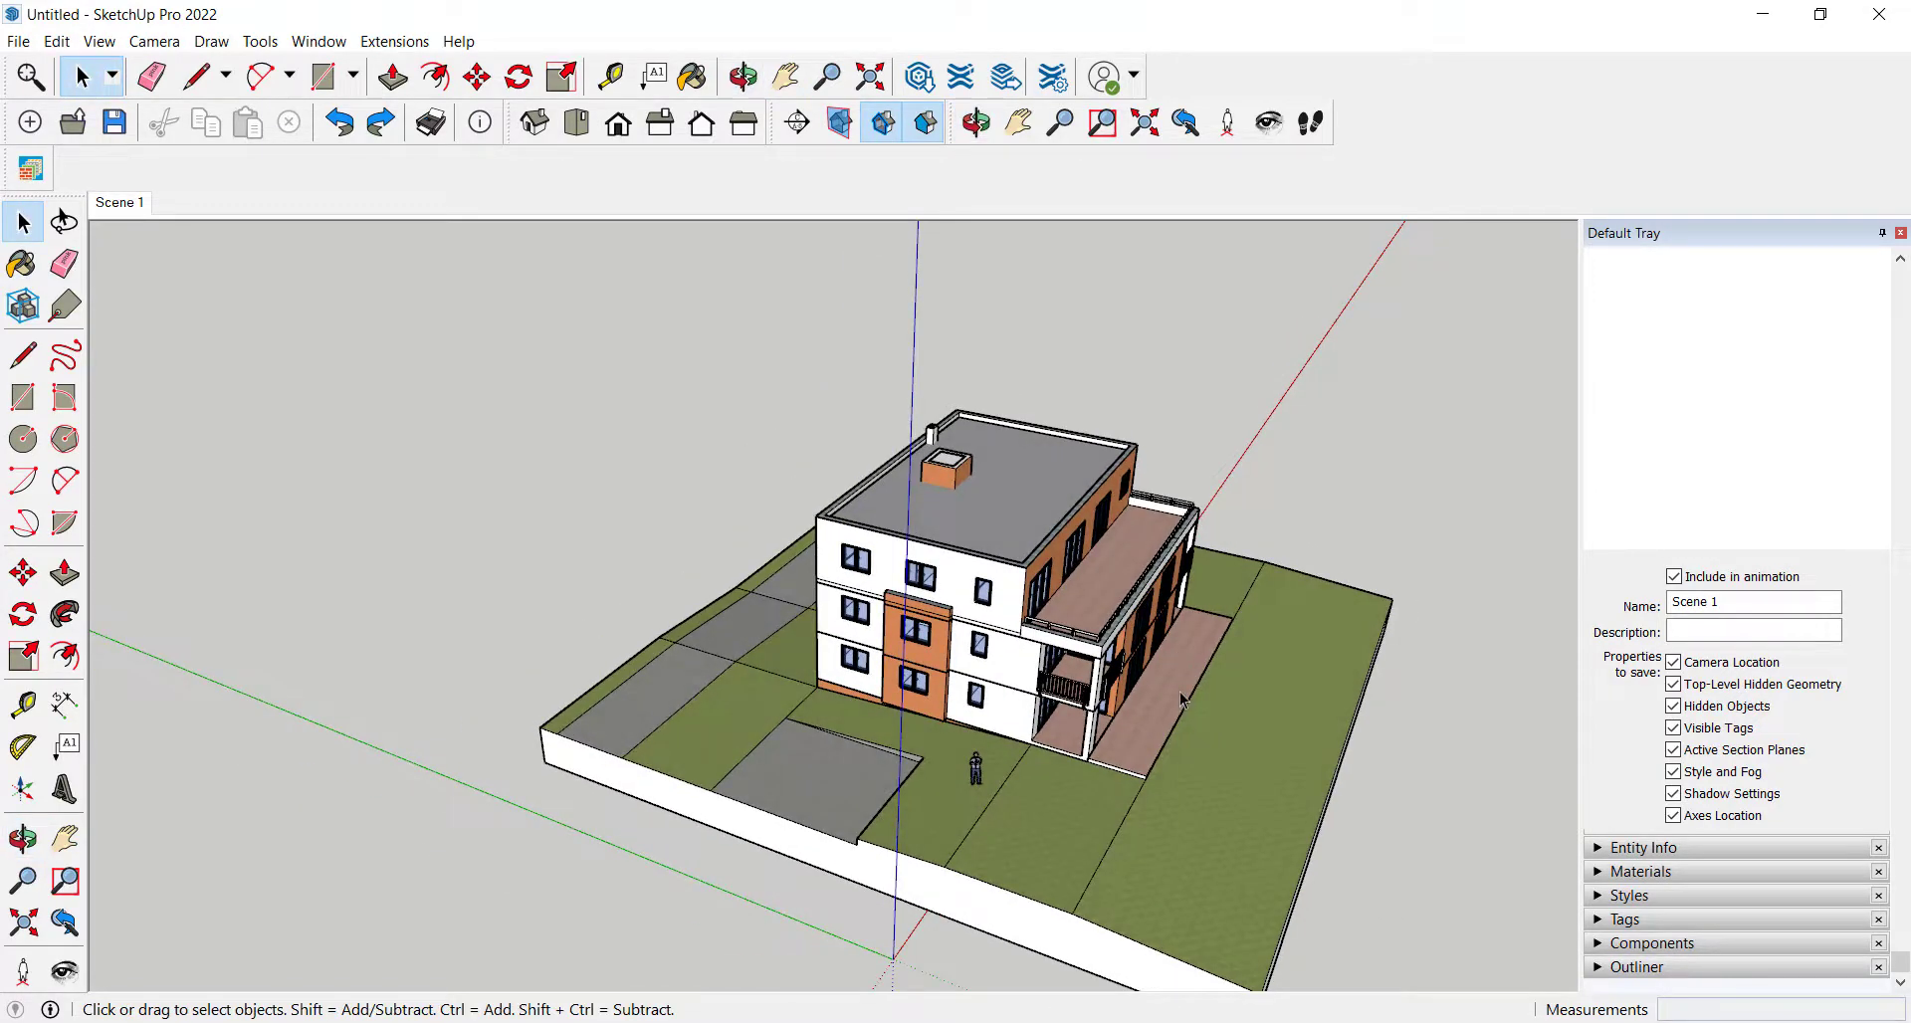
{"action": "scroll", "coordinate": [1139, 592], "scroll_direction": "up", "scroll_amount": 1}
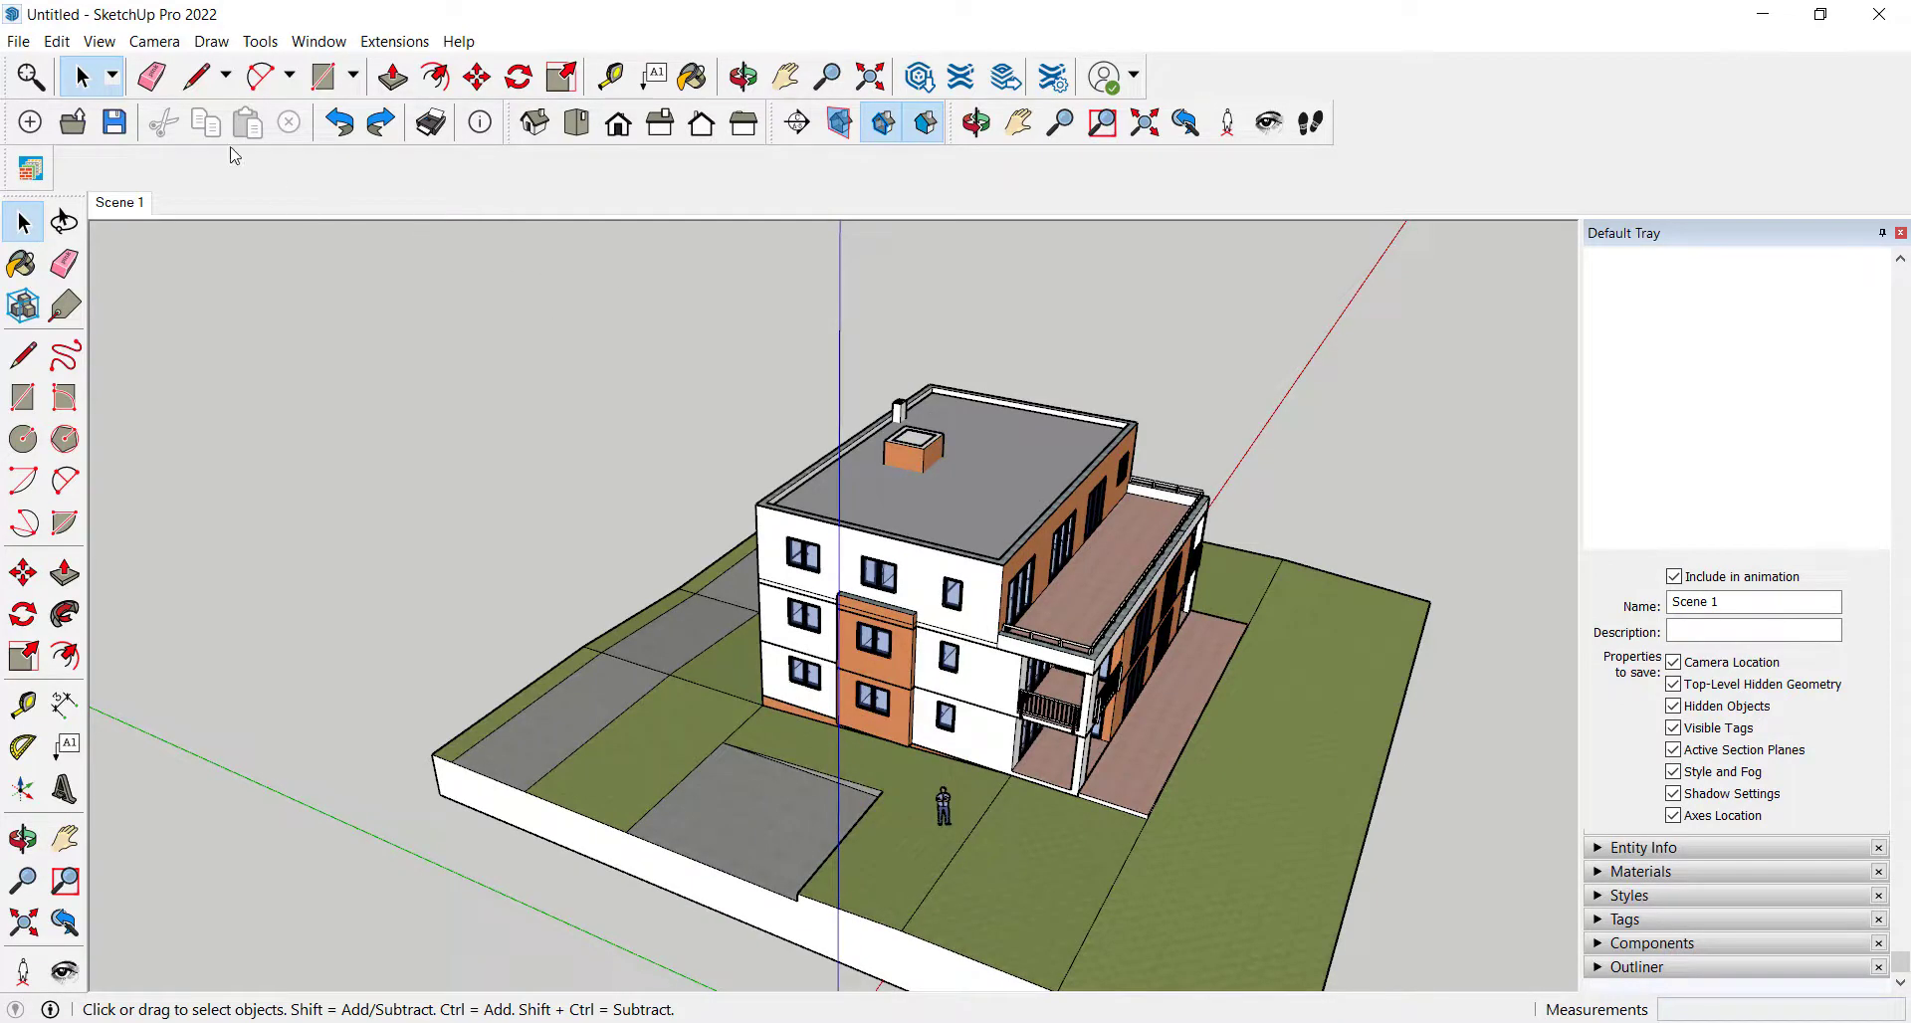
{"action": "left_click", "coordinate": [154, 40]}
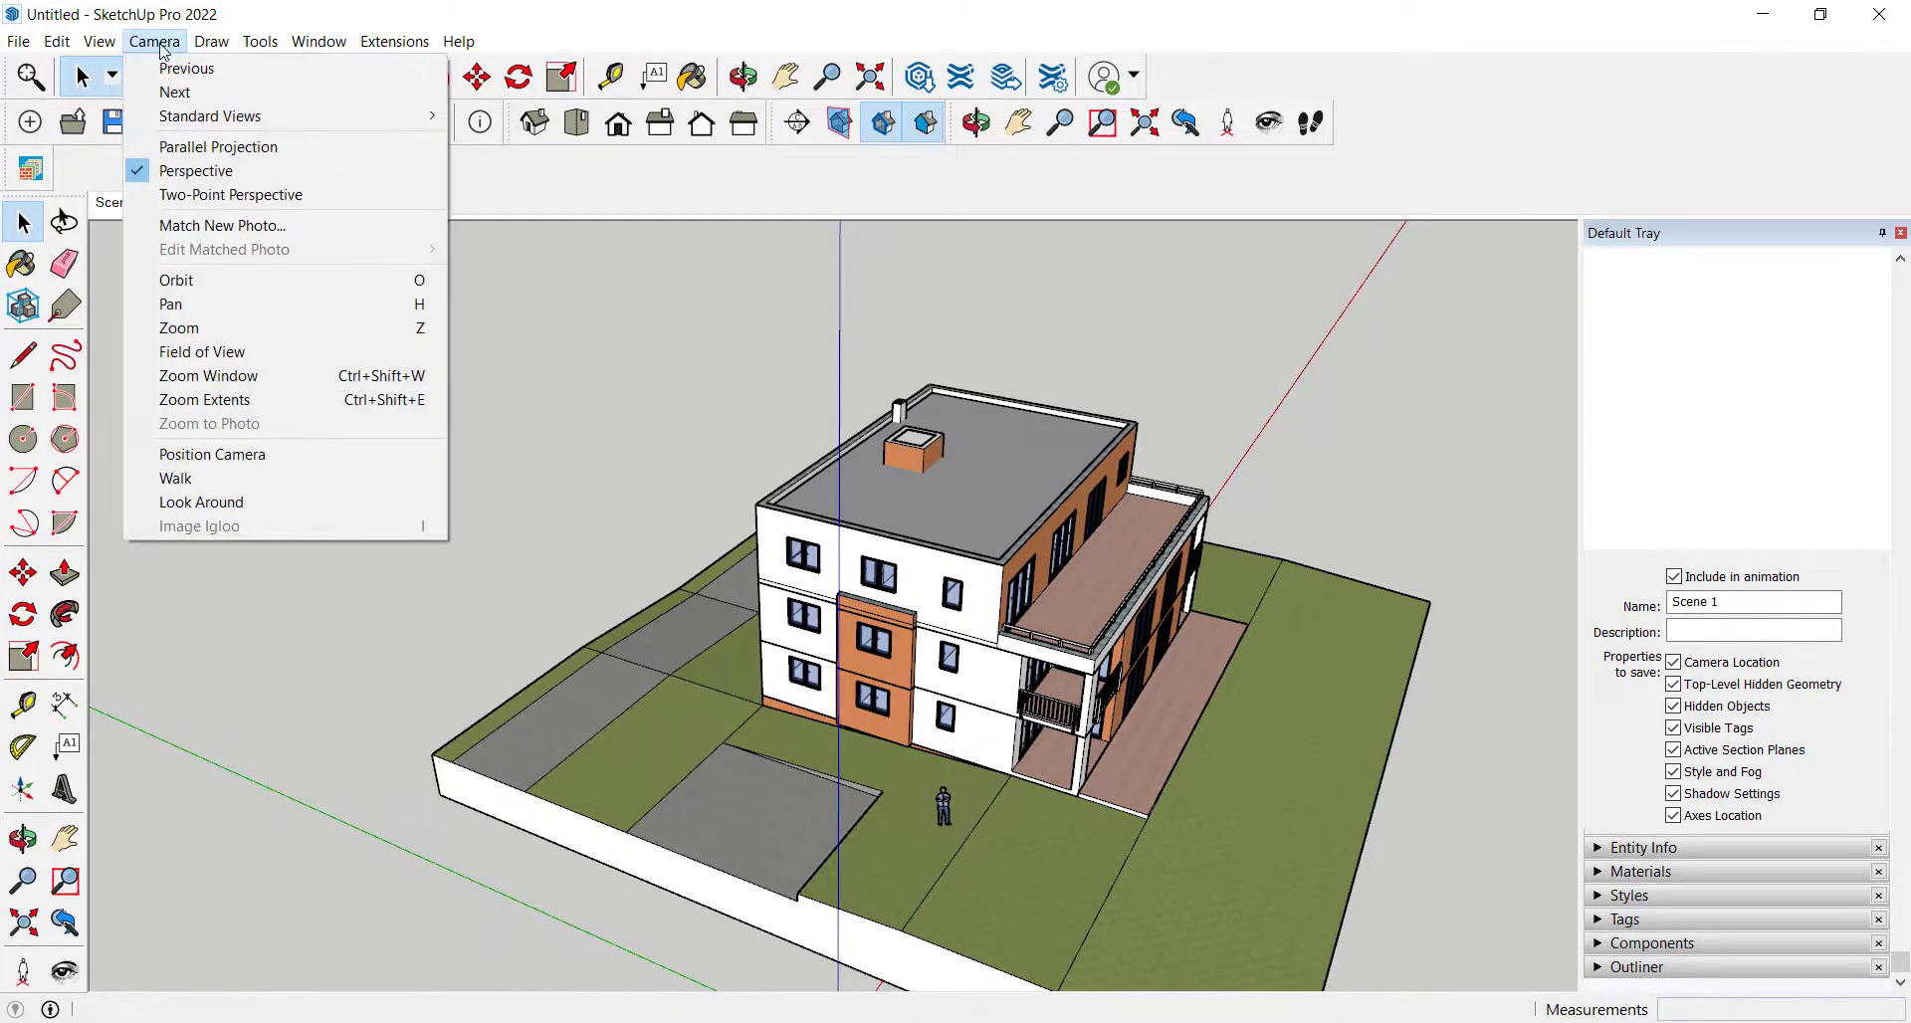
{"action": "left_click", "coordinate": [167, 149]}
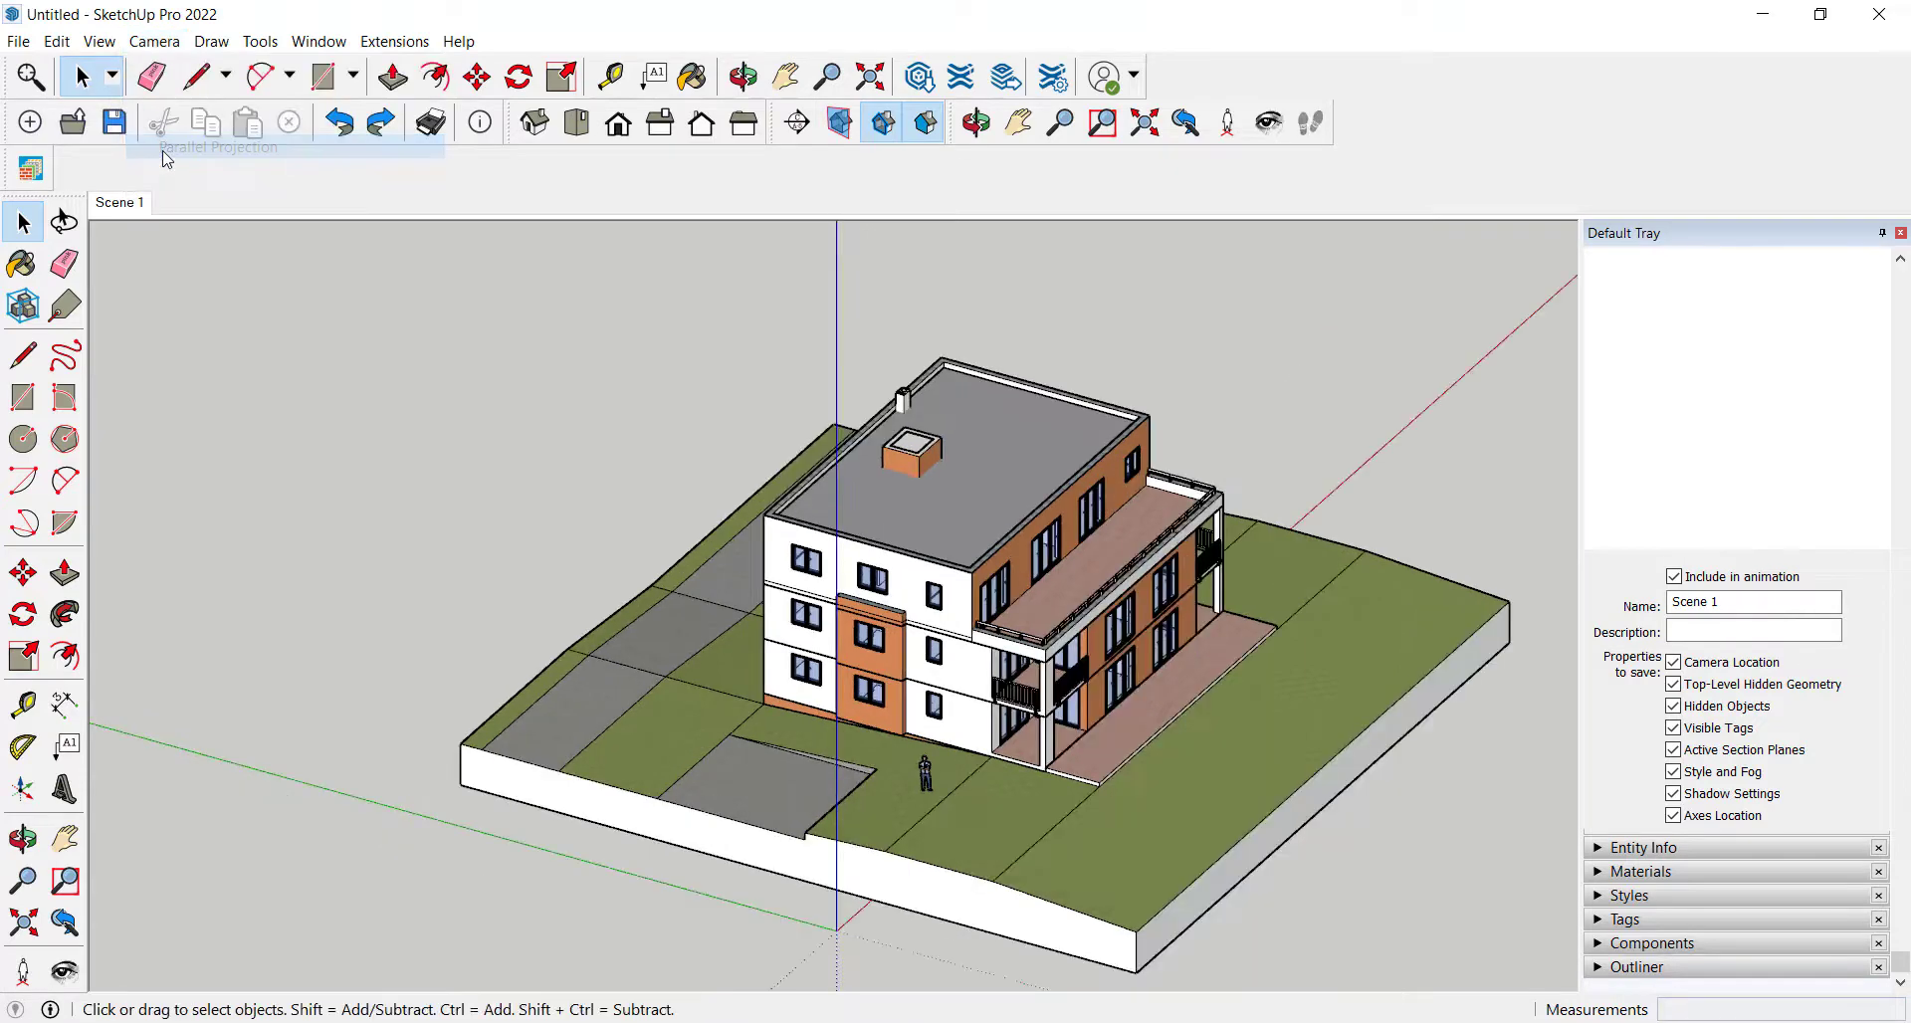
{"action": "left_click", "coordinate": [577, 123]}
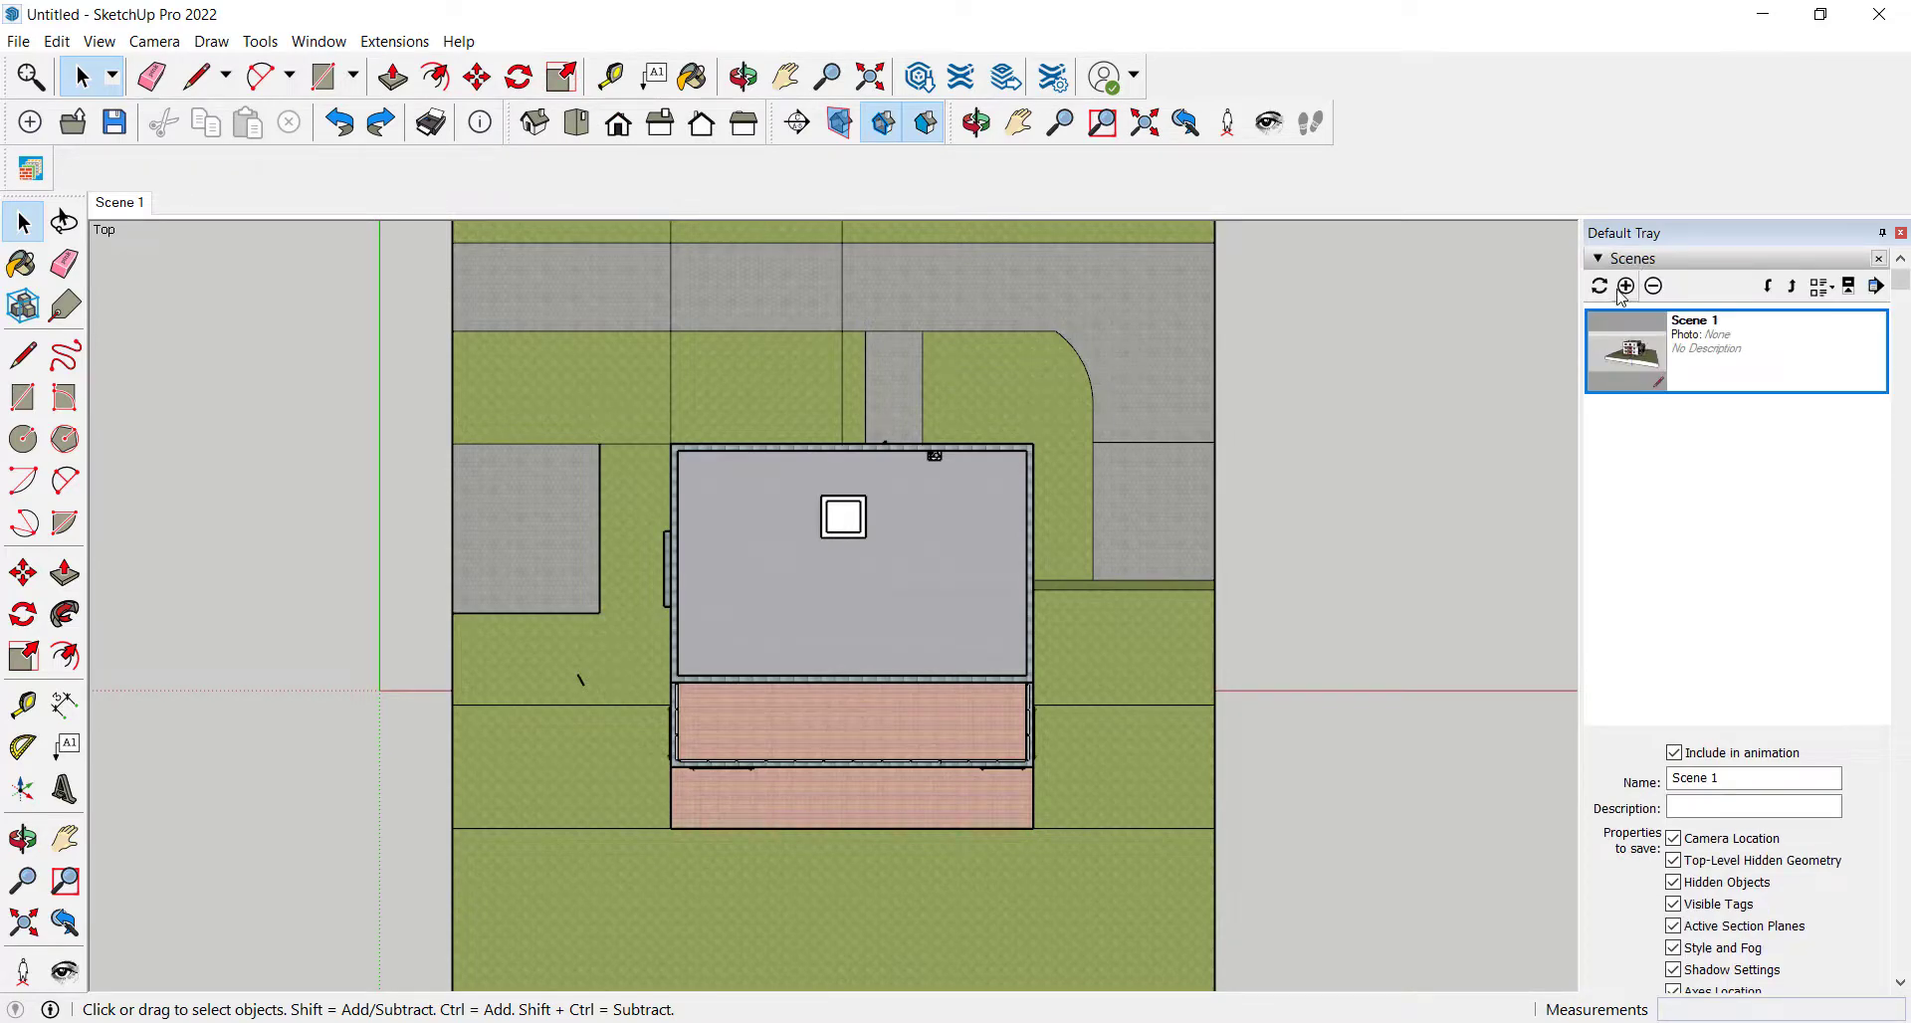
- Save the top view as Scene 2, then return to Iso view with the roof selected
{"action": "left_click", "coordinate": [1626, 286]}
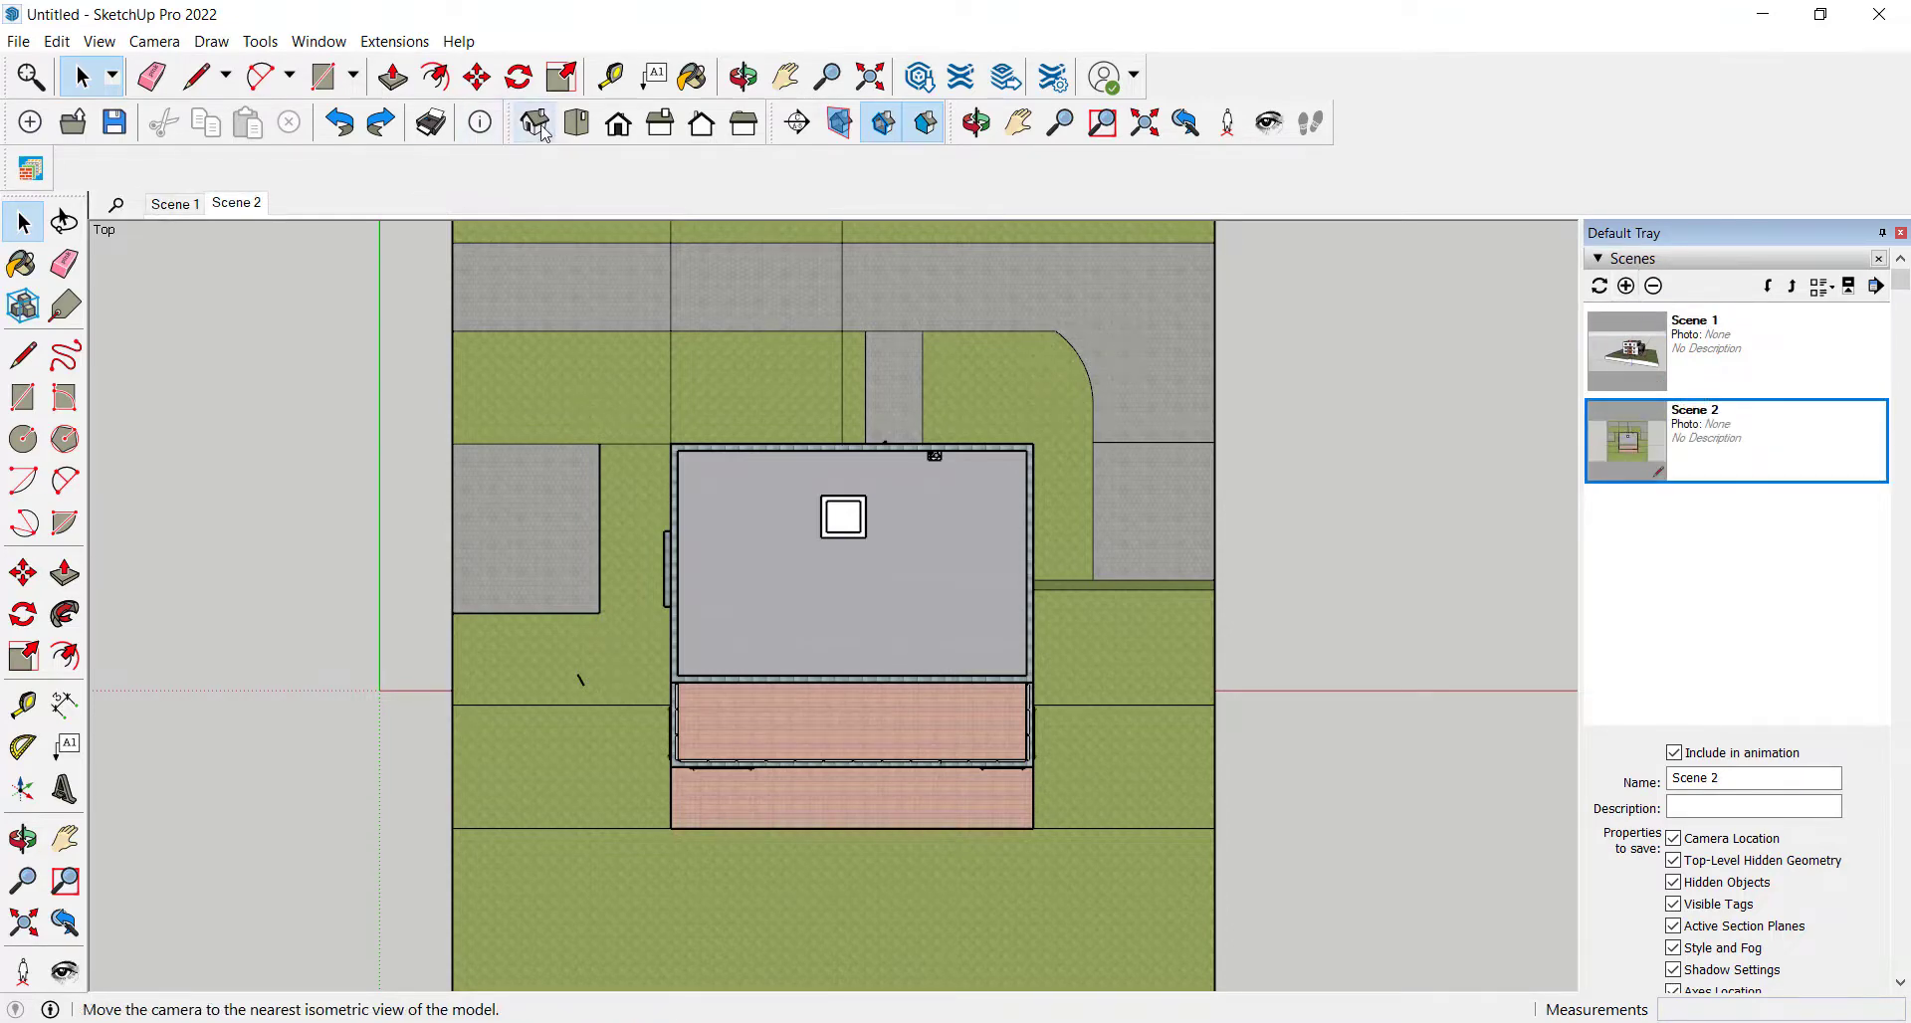
{"action": "left_click", "coordinate": [543, 129]}
{"action": "left_click", "coordinate": [826, 560]}
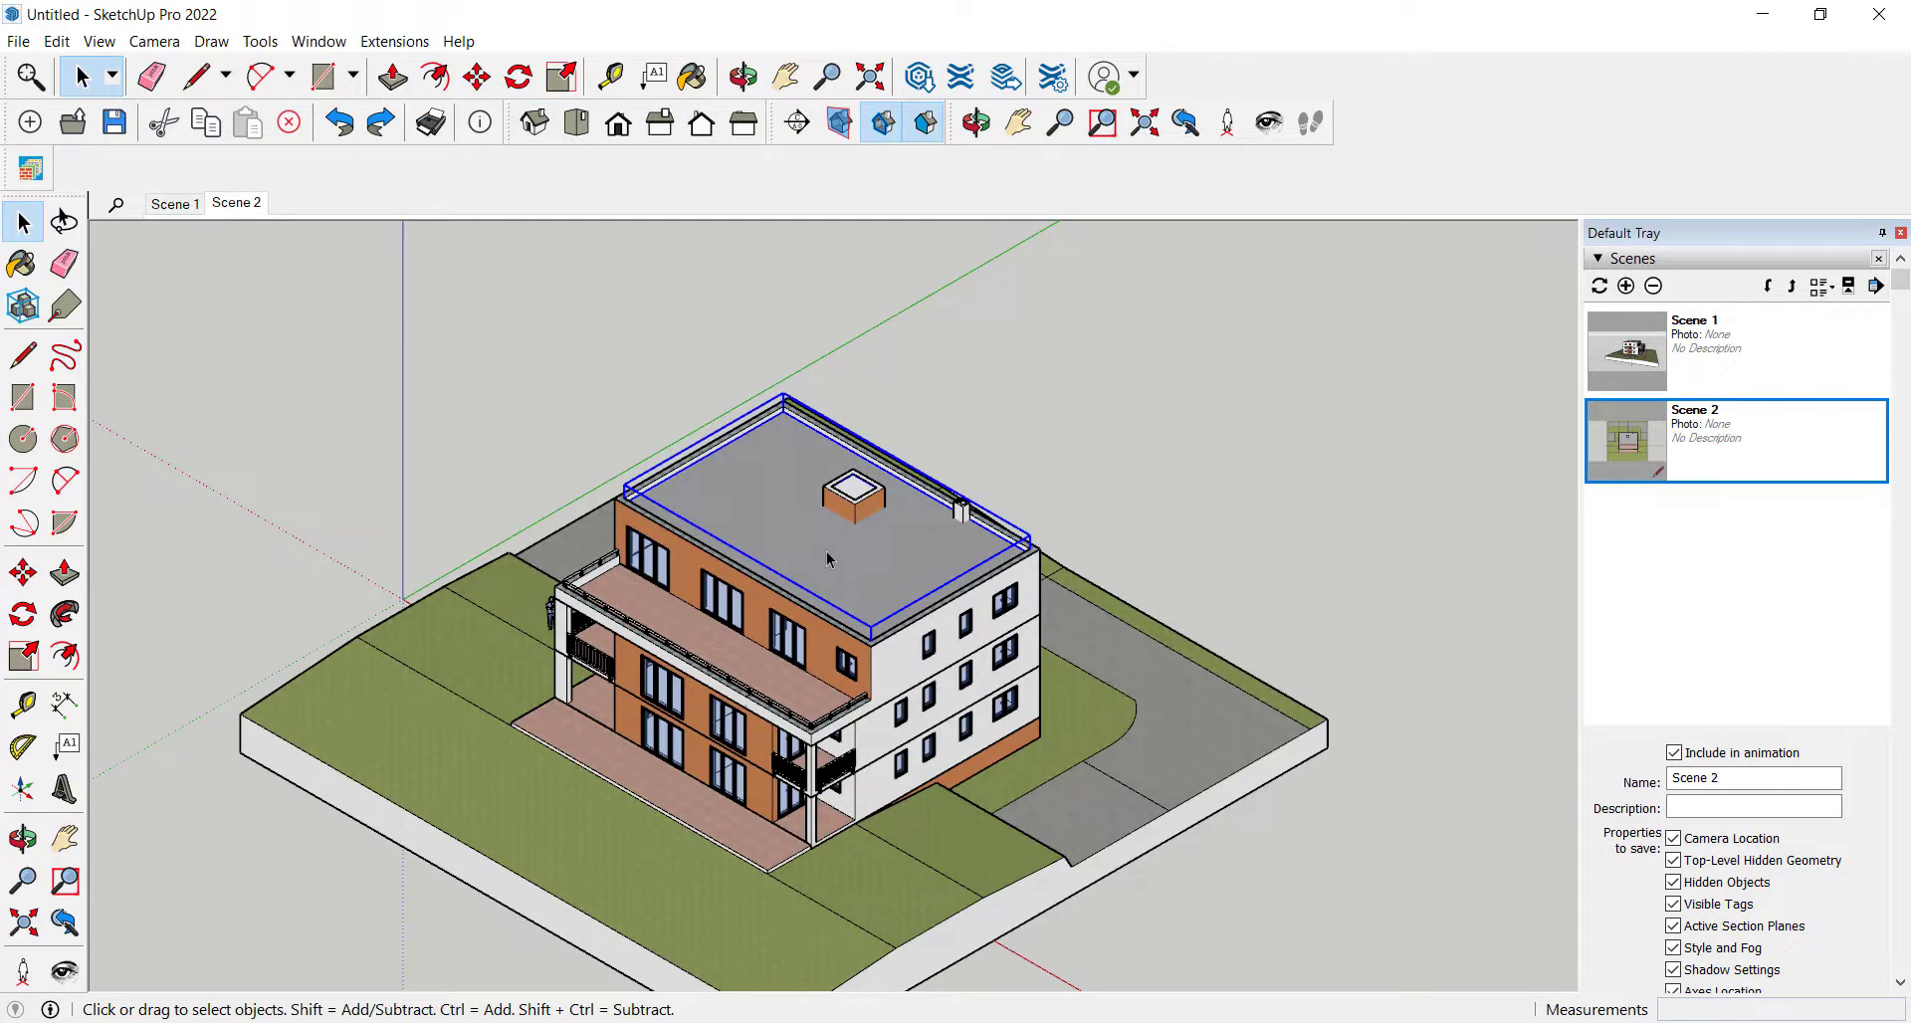
- Hide the roof, orbit to a steep top-down angle, and add the cutaway as Scene 3
{"action": "scroll", "coordinate": [826, 559], "scroll_direction": "up", "scroll_amount": 2}
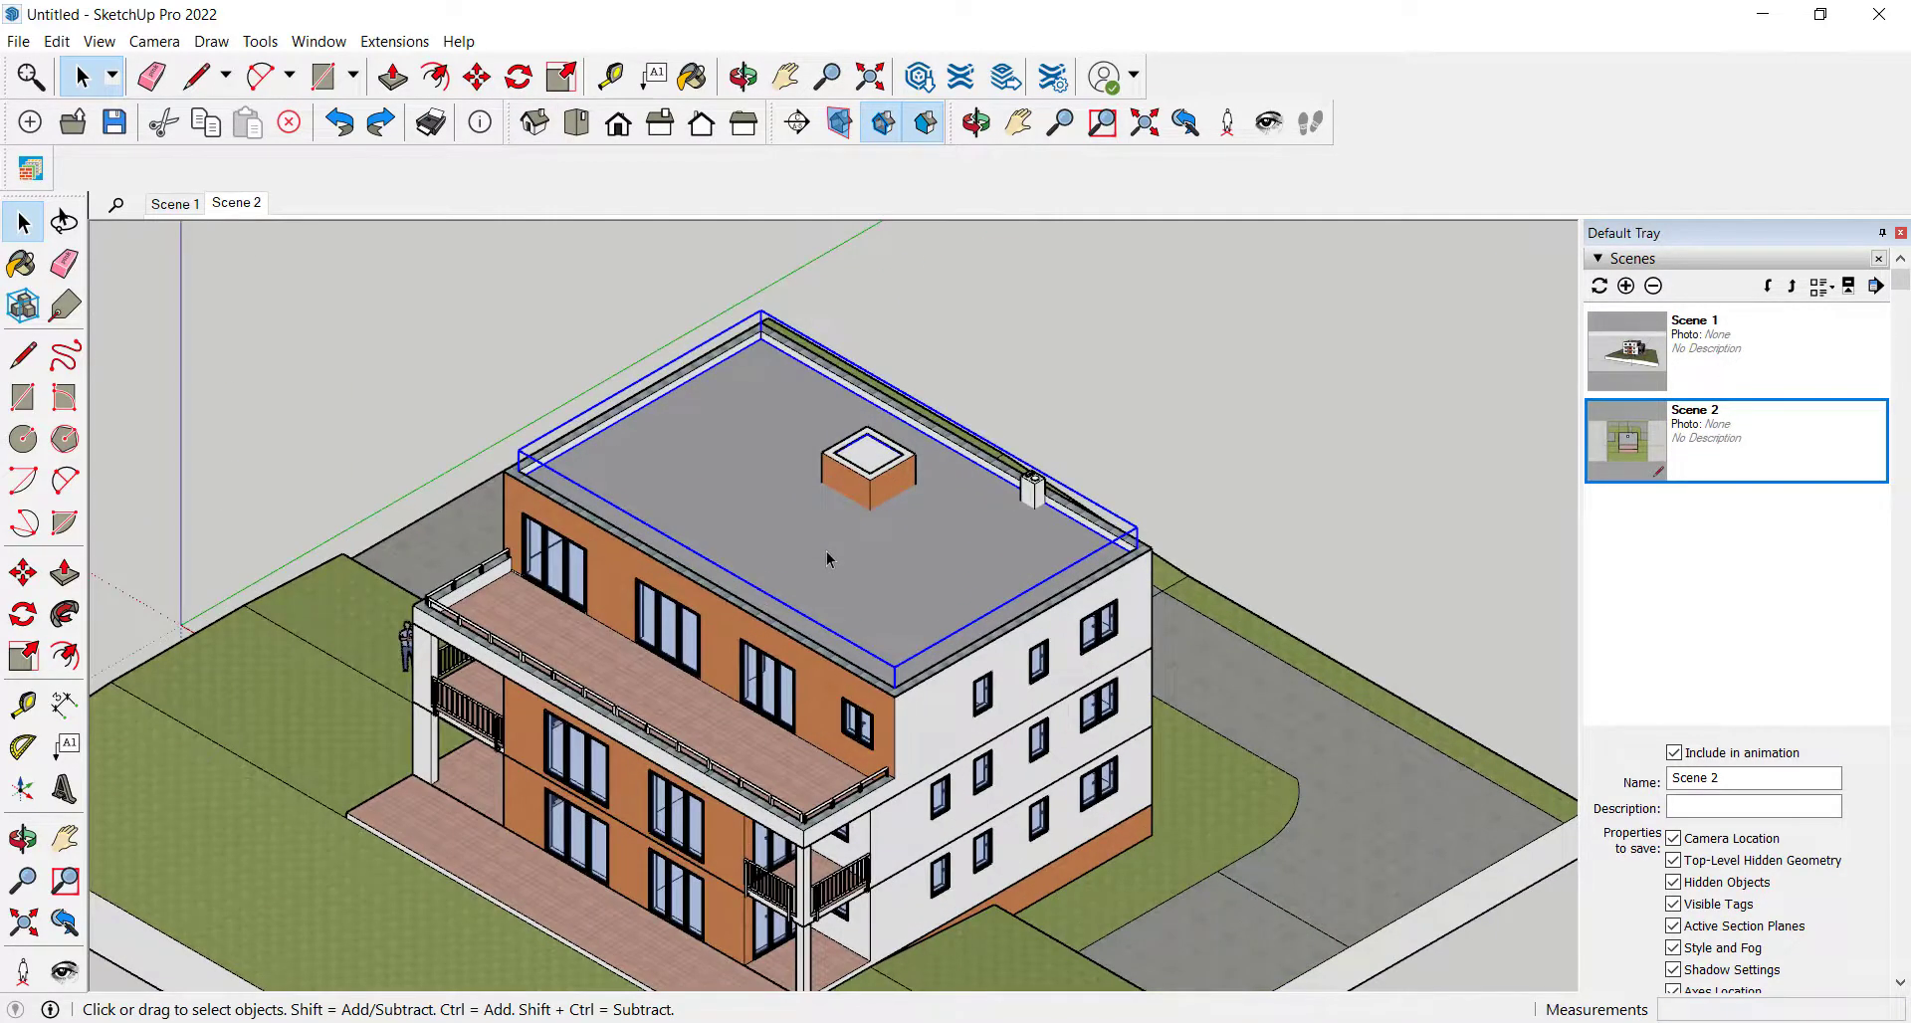
{"action": "right_click", "coordinate": [826, 559]}
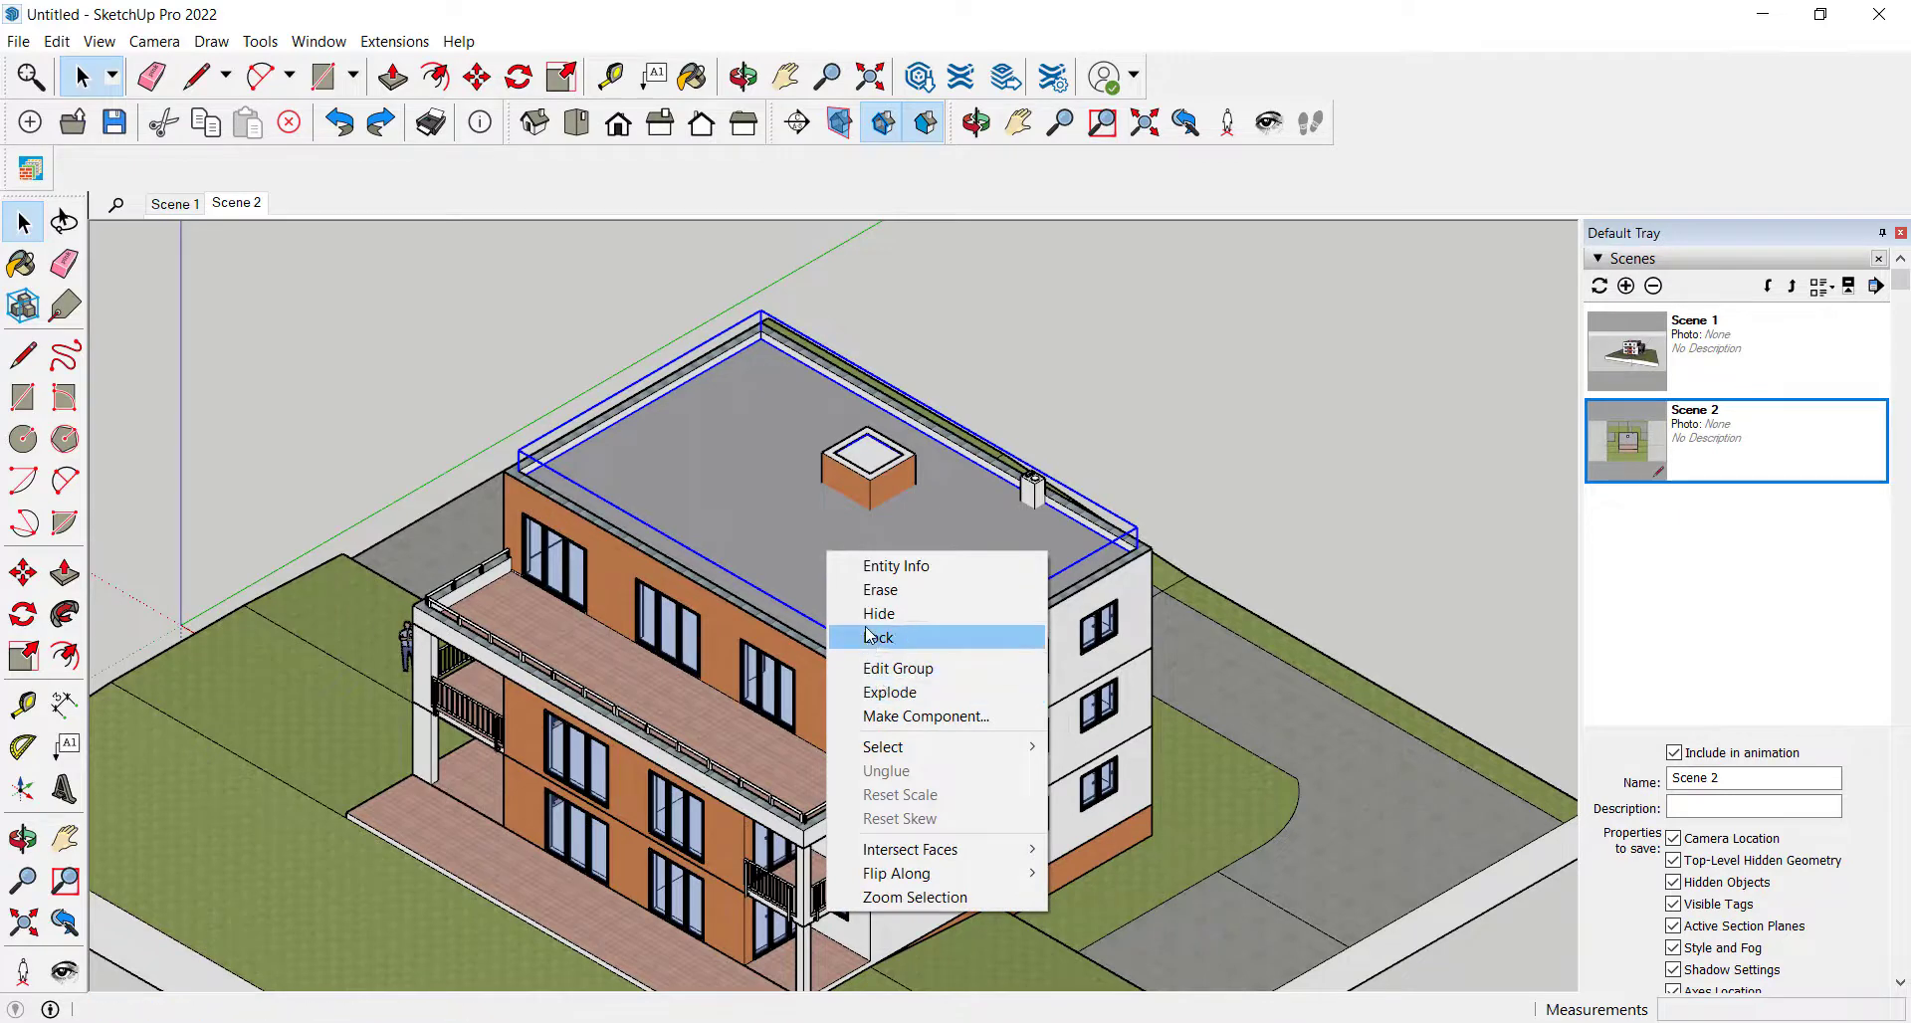
{"action": "left_click", "coordinate": [864, 615]}
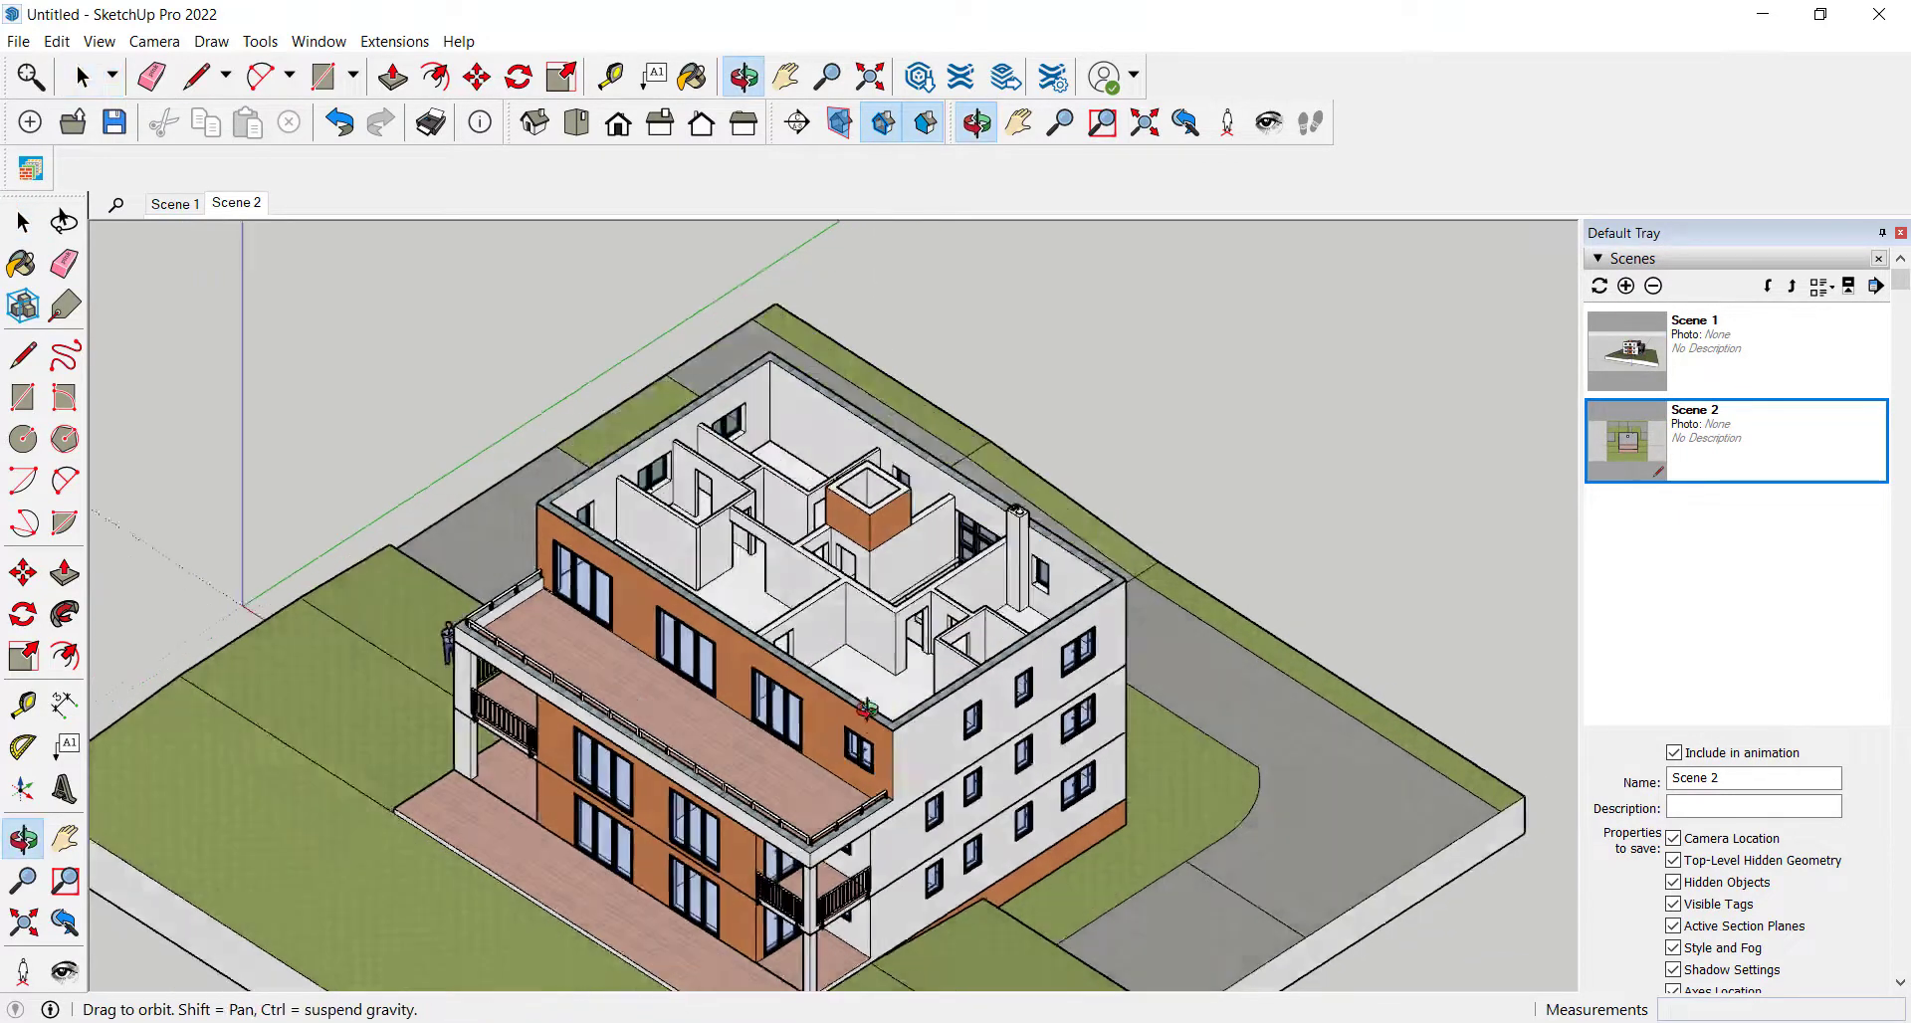
{"action": "middle_click_drag", "start_coordinate": [865, 622], "coordinate": [840, 718]}
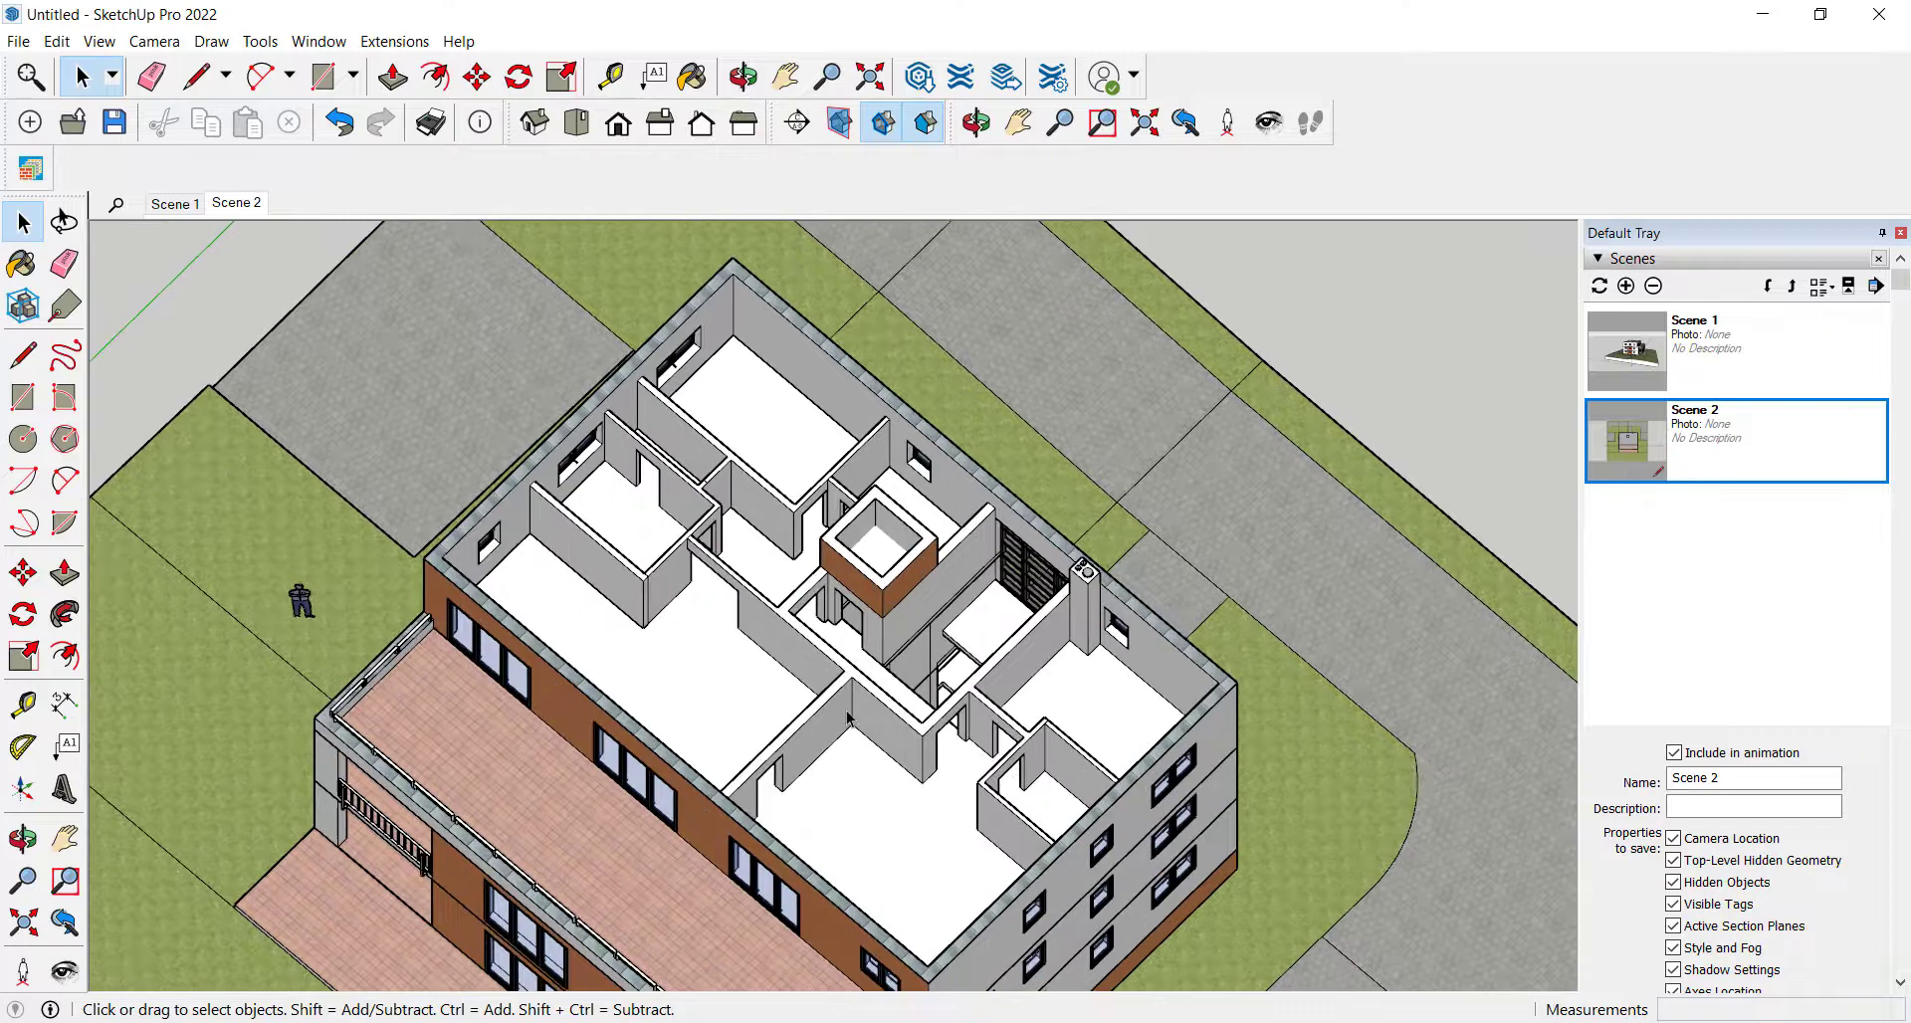
{"action": "left_click", "coordinate": [1626, 287]}
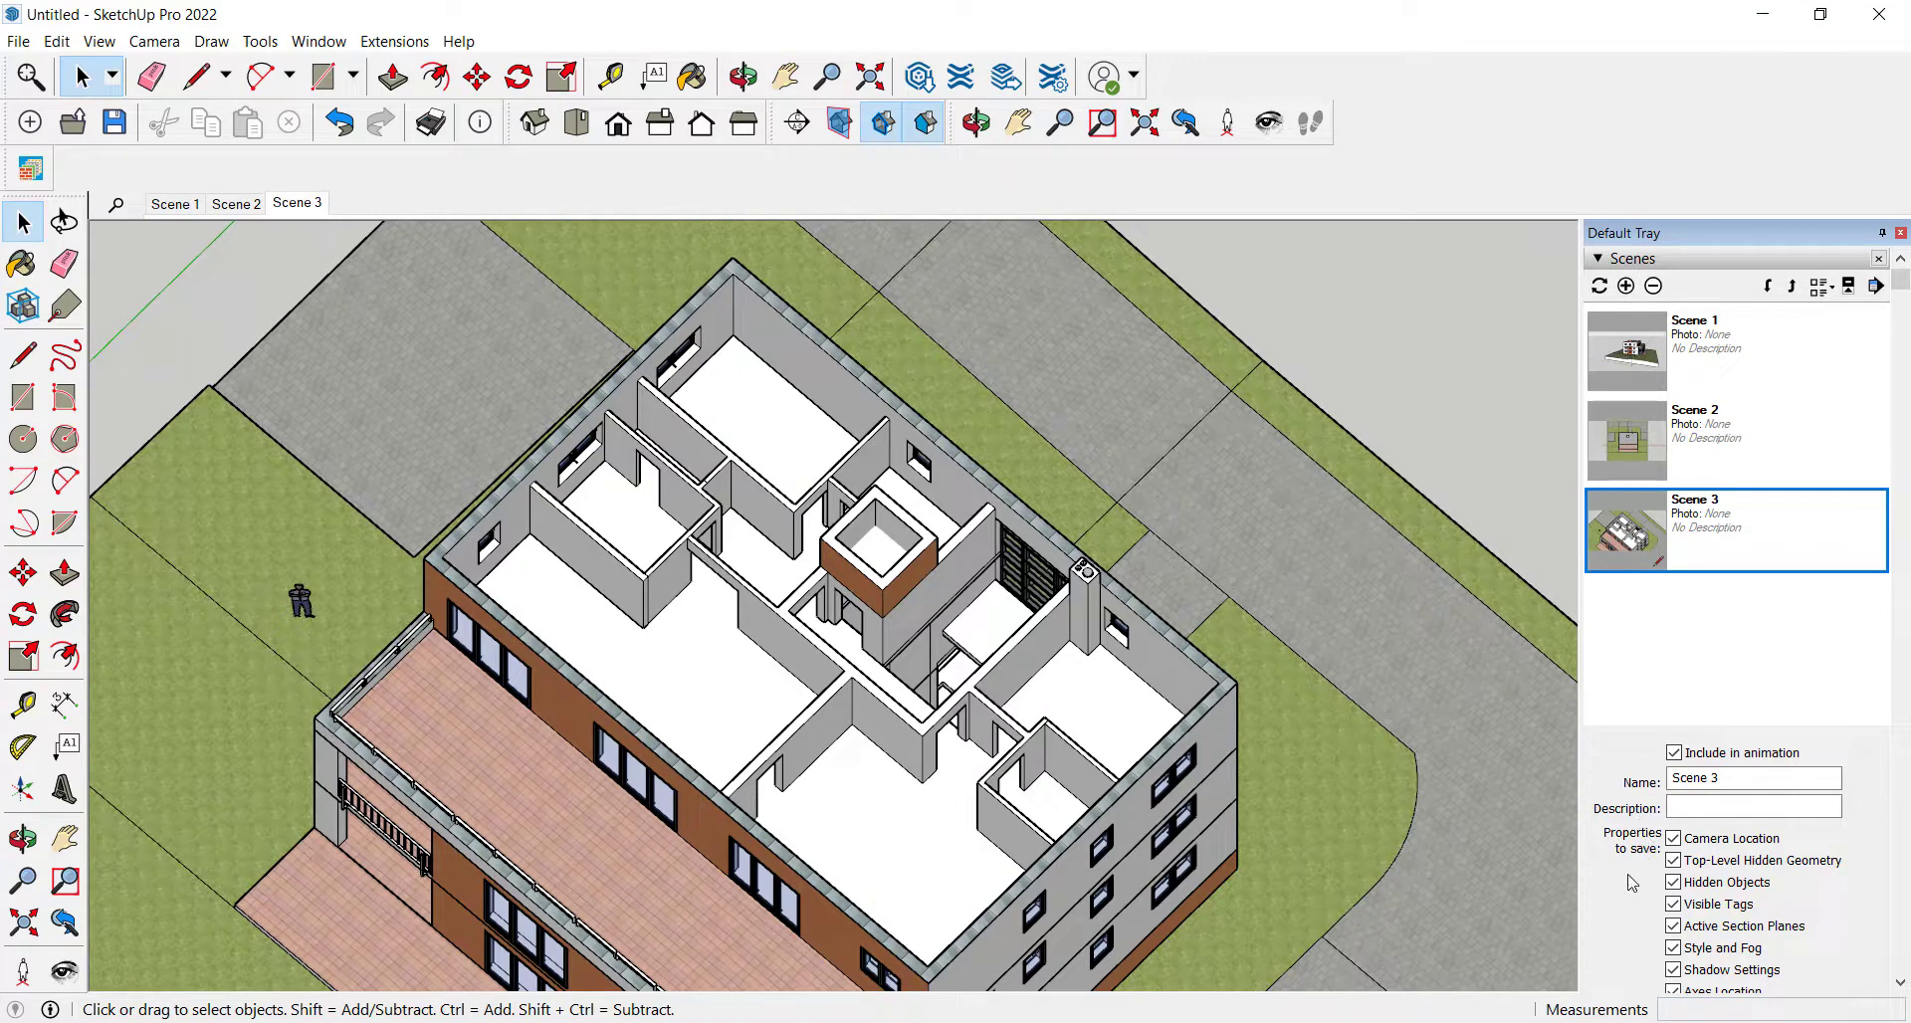
{"action": "scroll", "coordinate": [1630, 883], "scroll_direction": "down", "scroll_amount": 2}
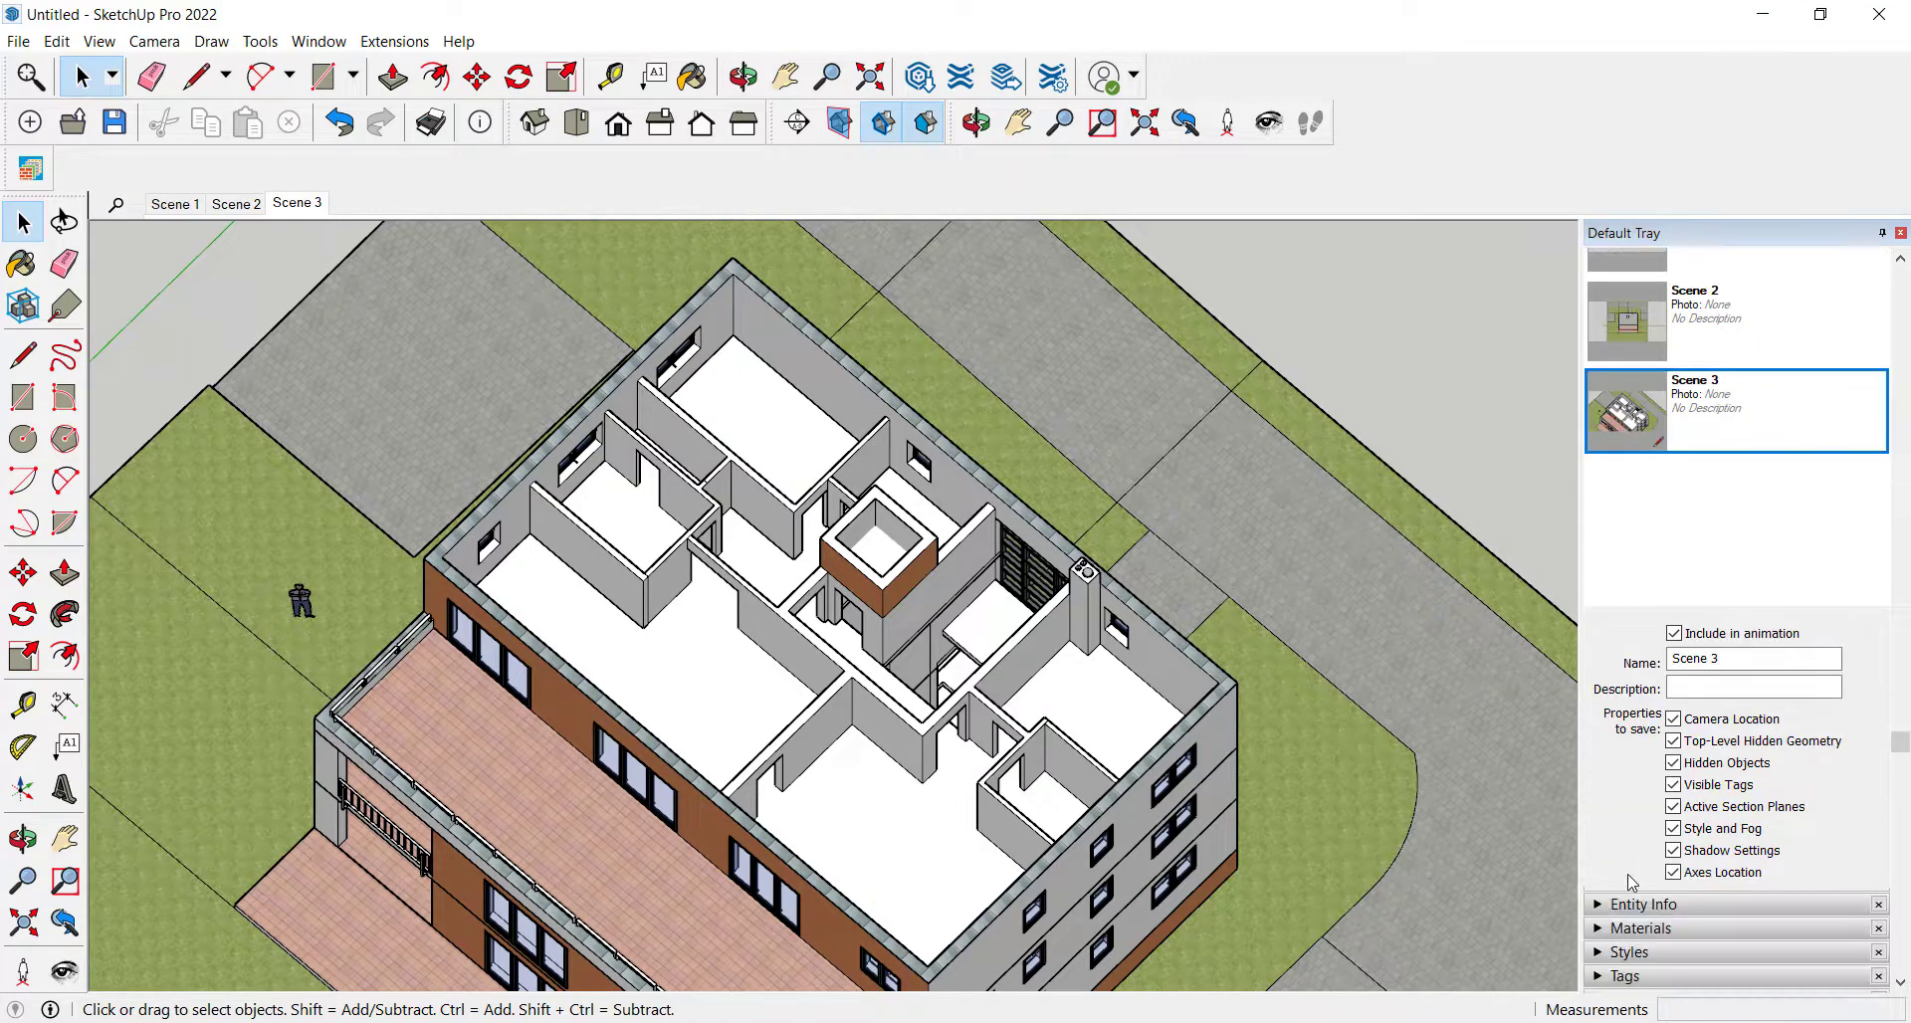
- Turn on shadows and fog in the model
{"action": "left_click", "coordinate": [97, 46]}
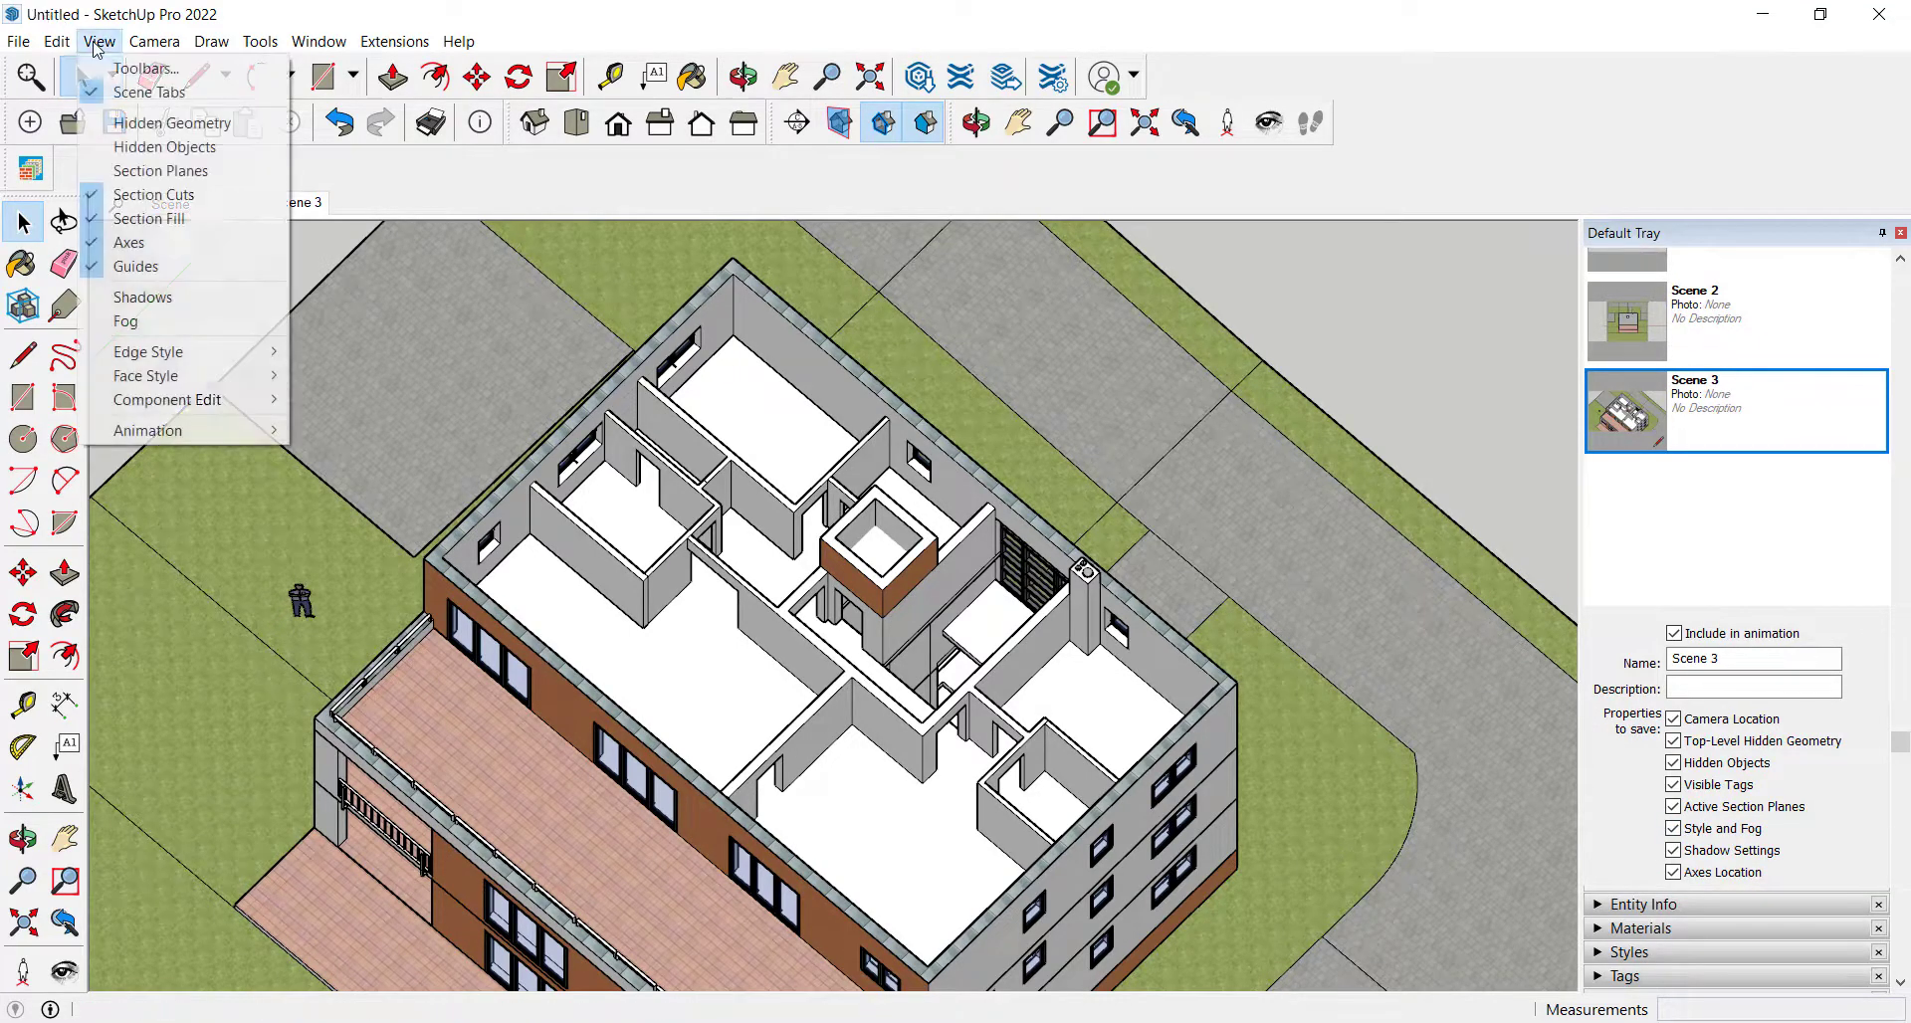
{"action": "left_click", "coordinate": [132, 298]}
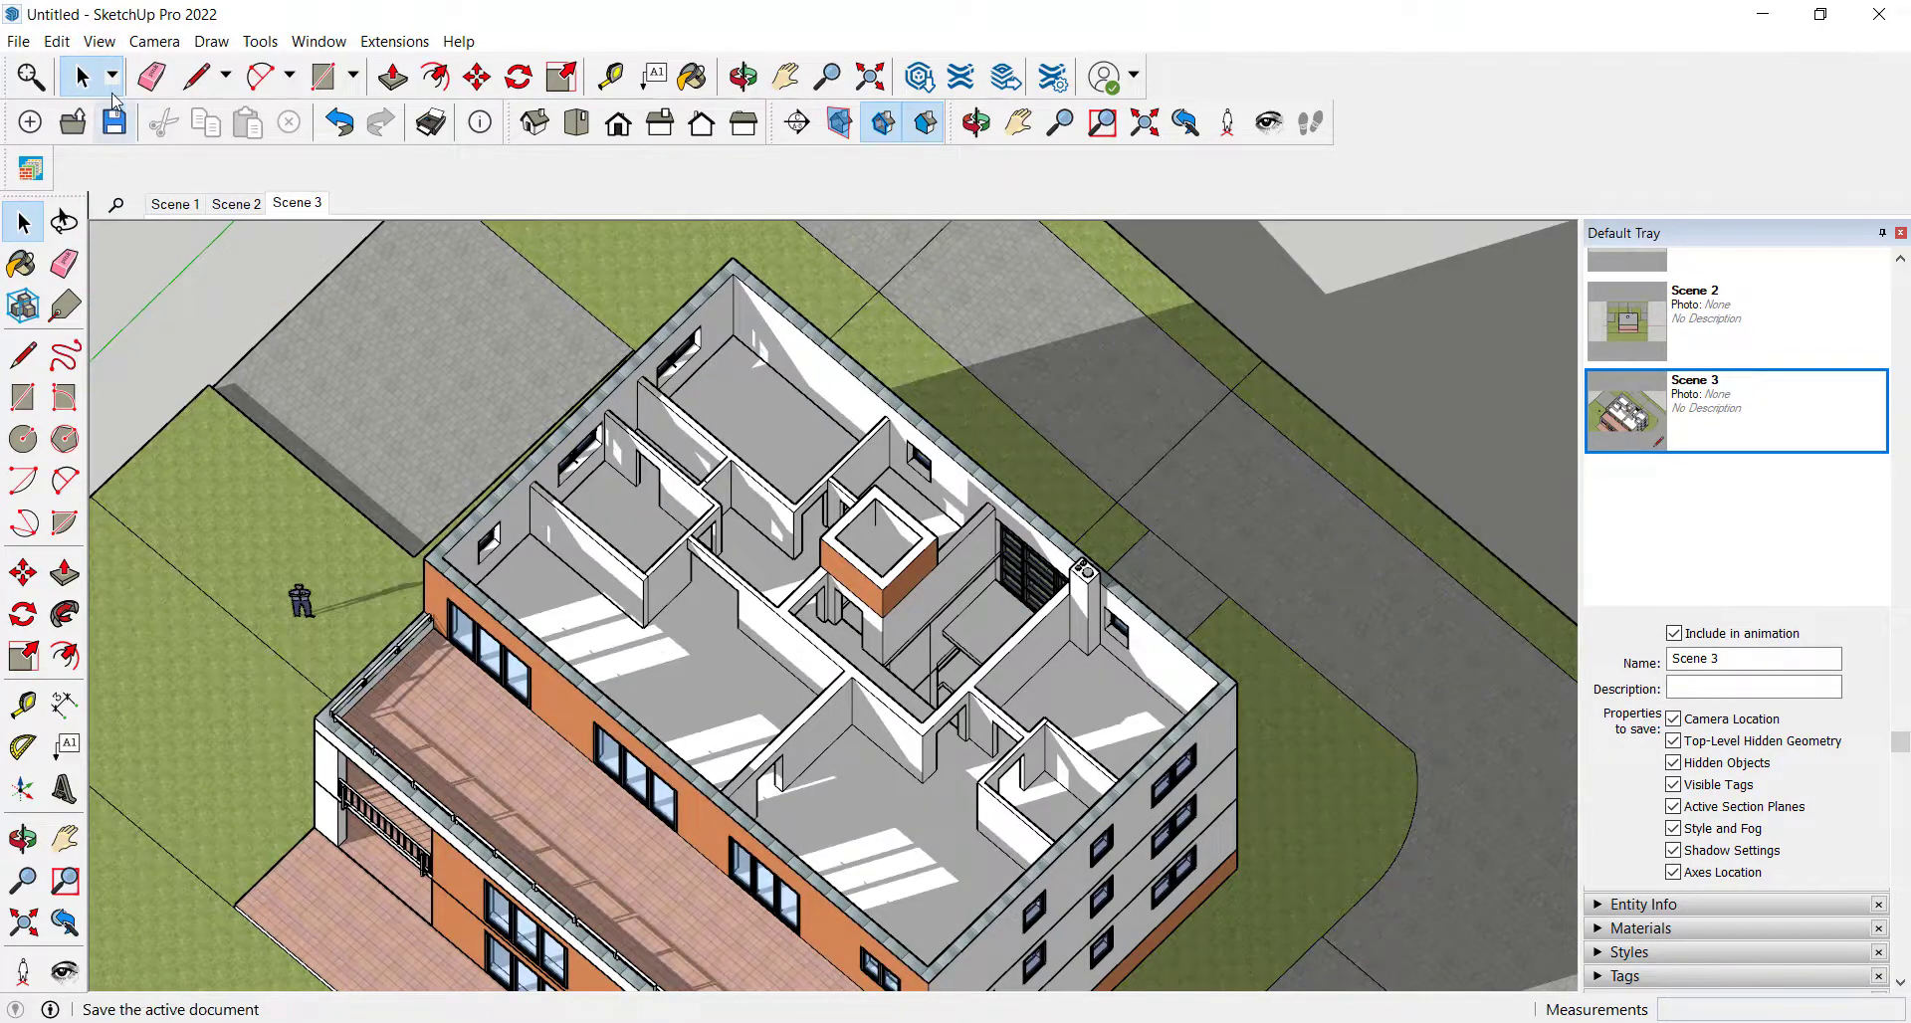
{"action": "left_click", "coordinate": [108, 46]}
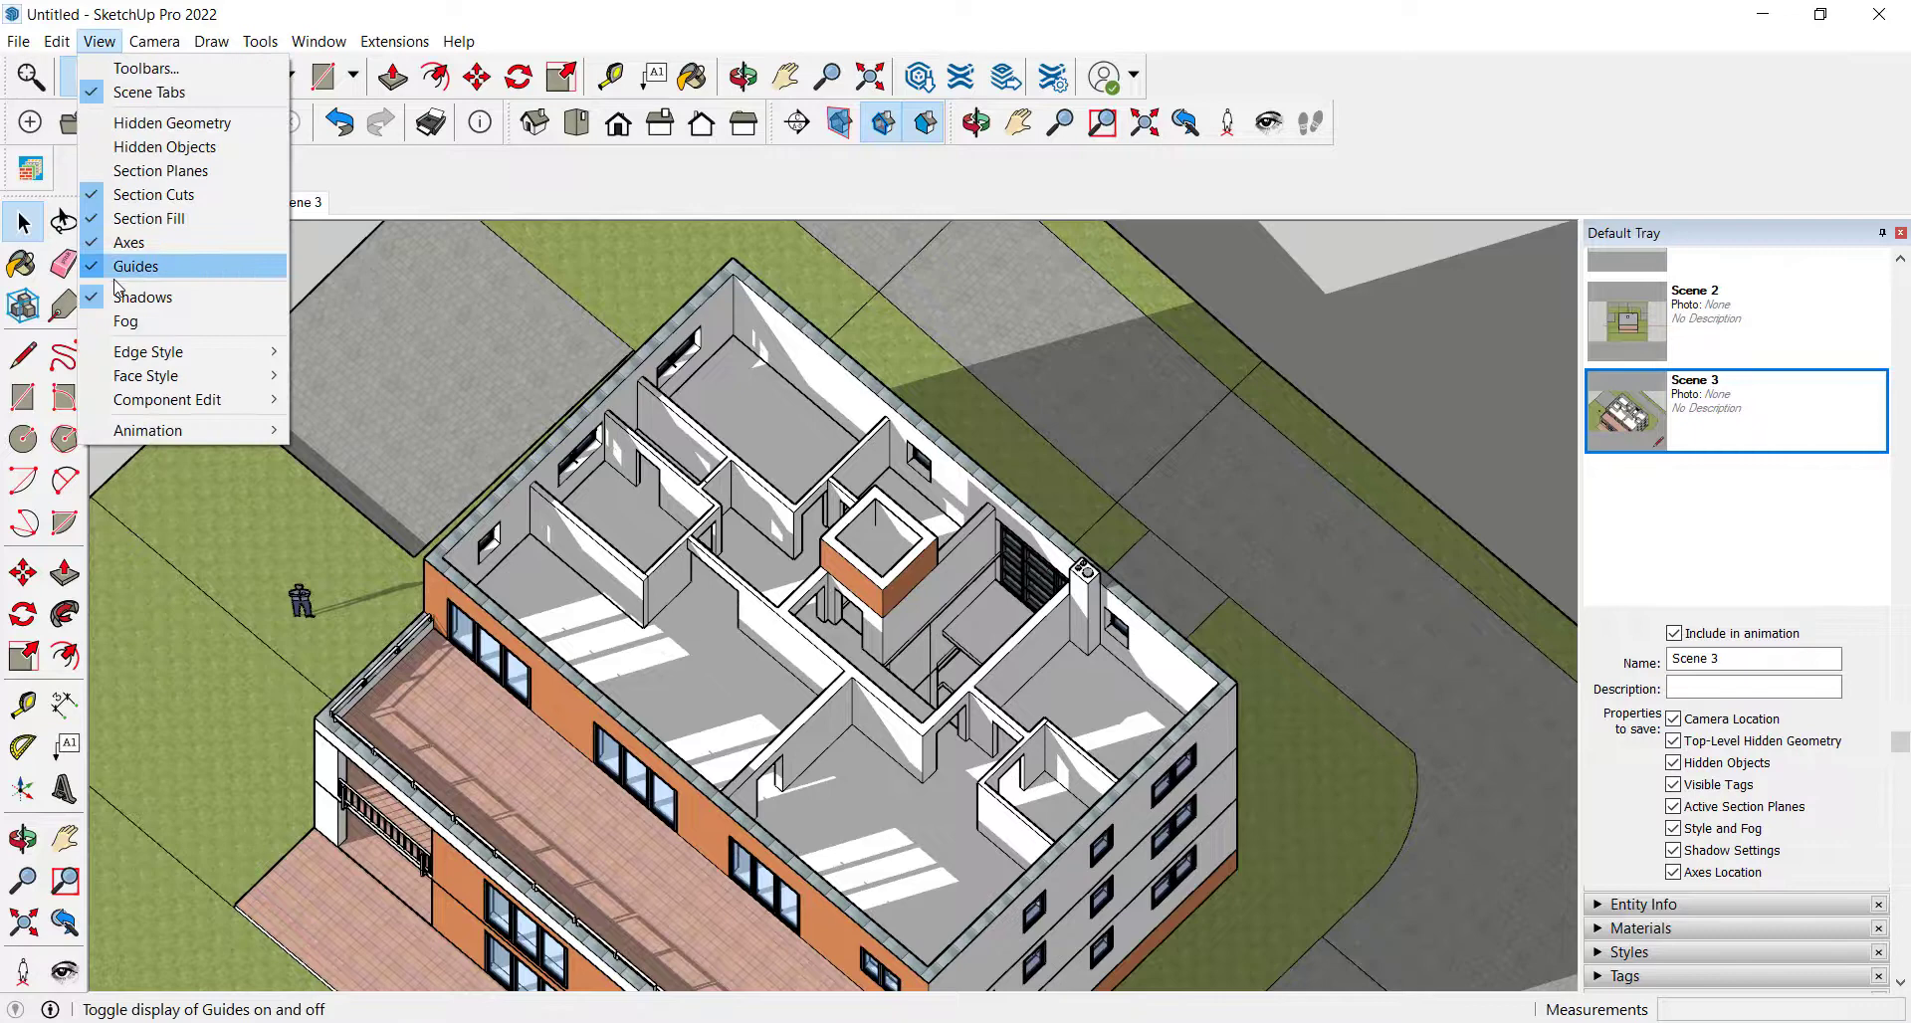
{"action": "left_click", "coordinate": [123, 324]}
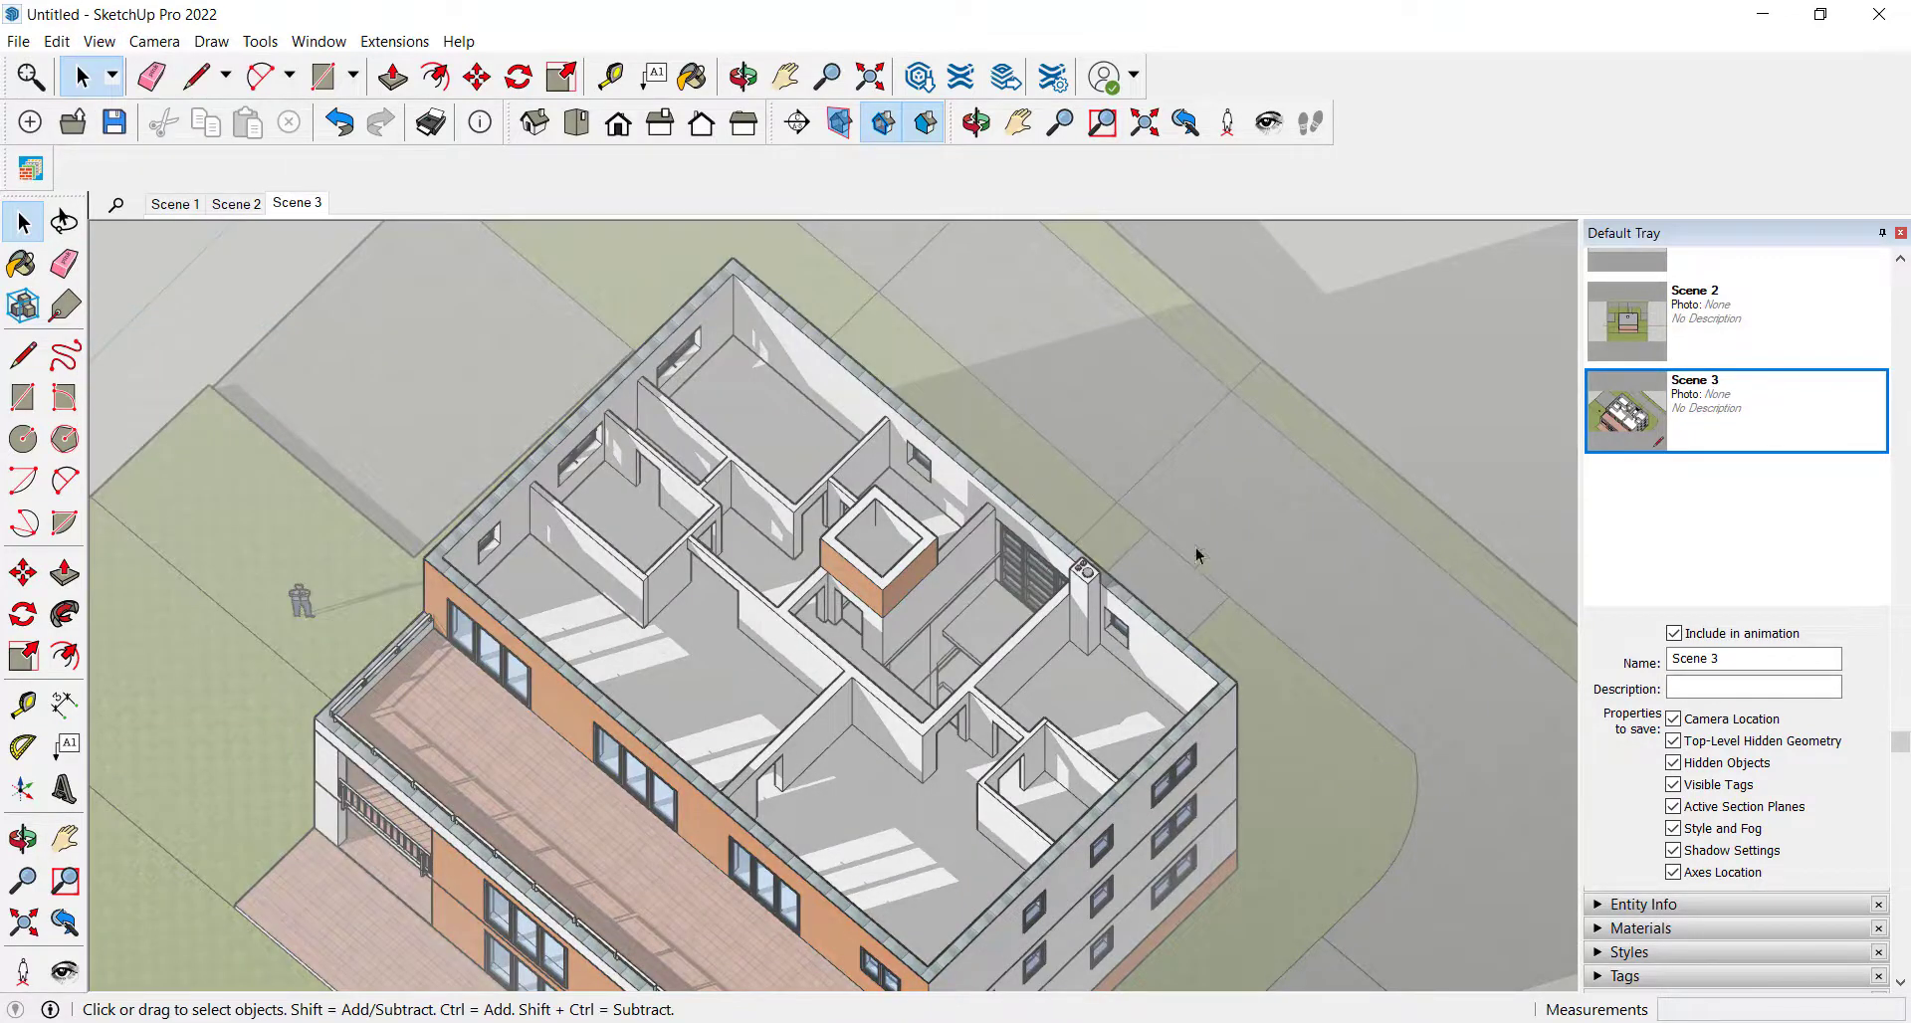
- Update Scene 3 with the shadowed, foggy view, then orbit down toward the facade
{"action": "right_click", "coordinate": [1784, 411]}
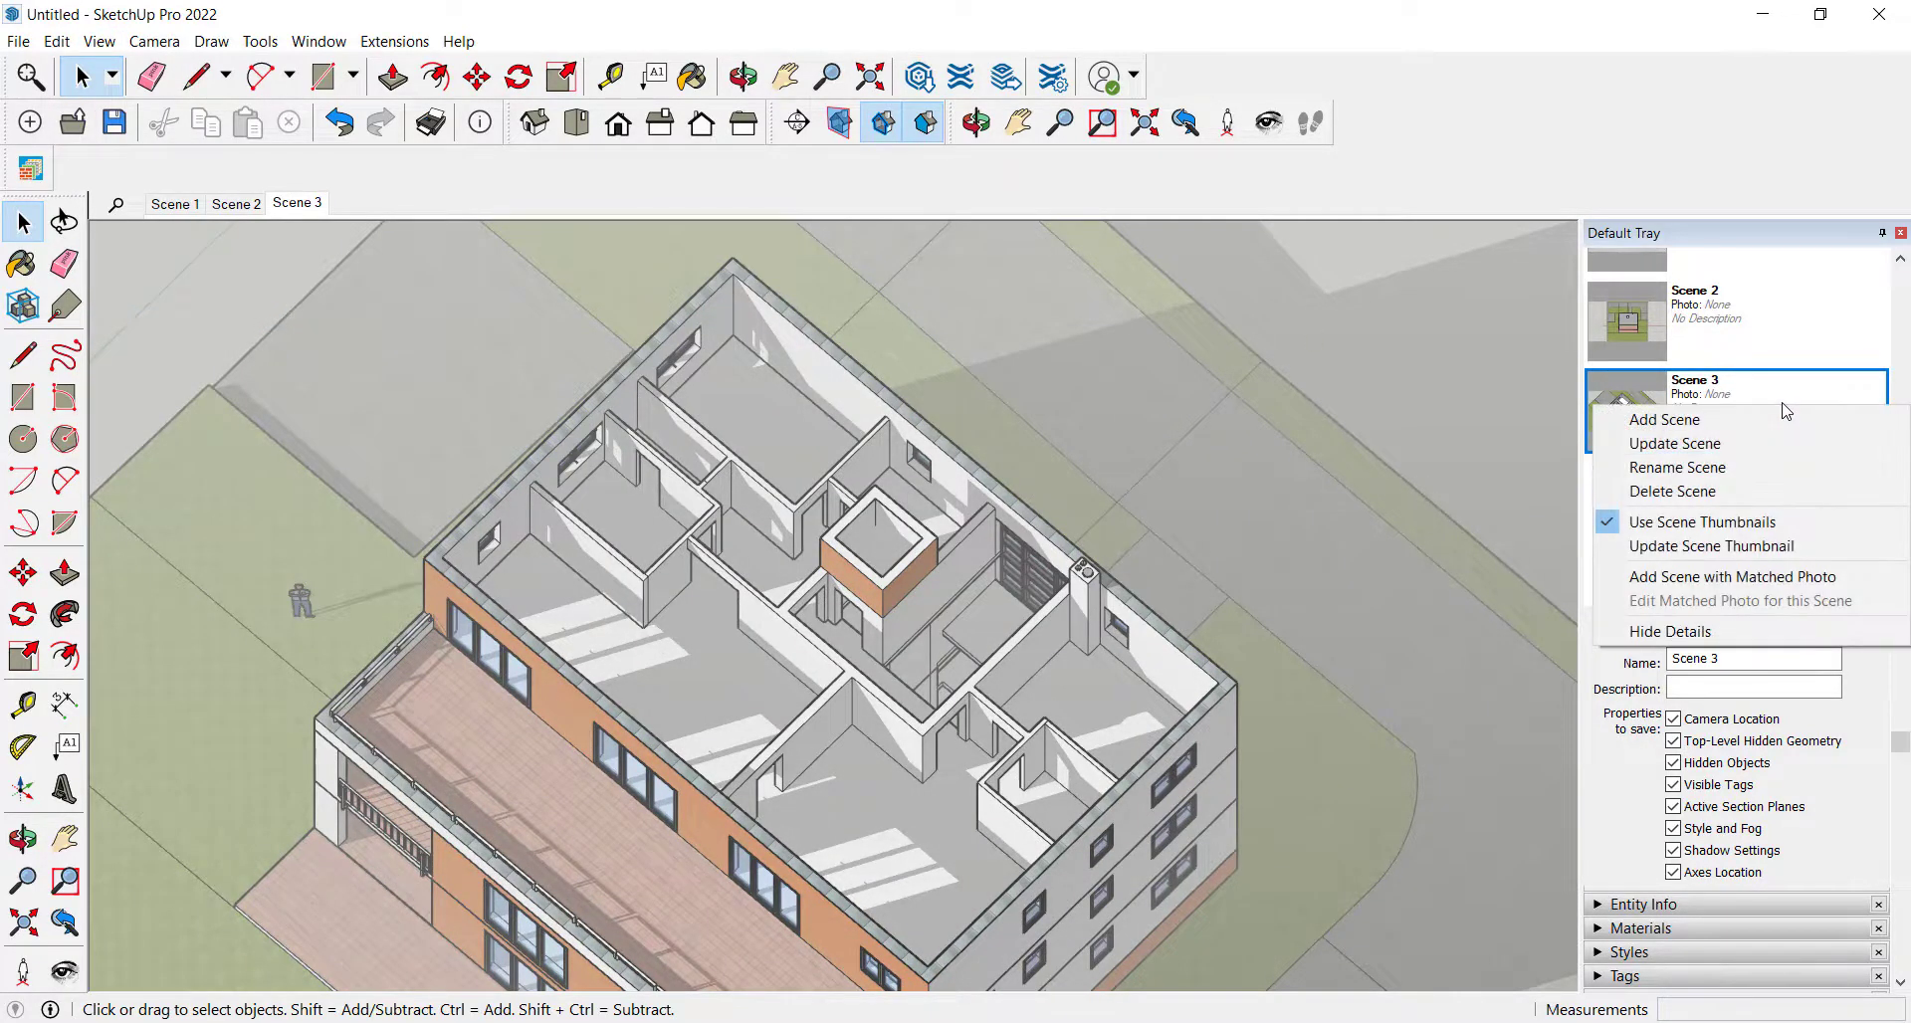
{"action": "left_click", "coordinate": [1663, 443]}
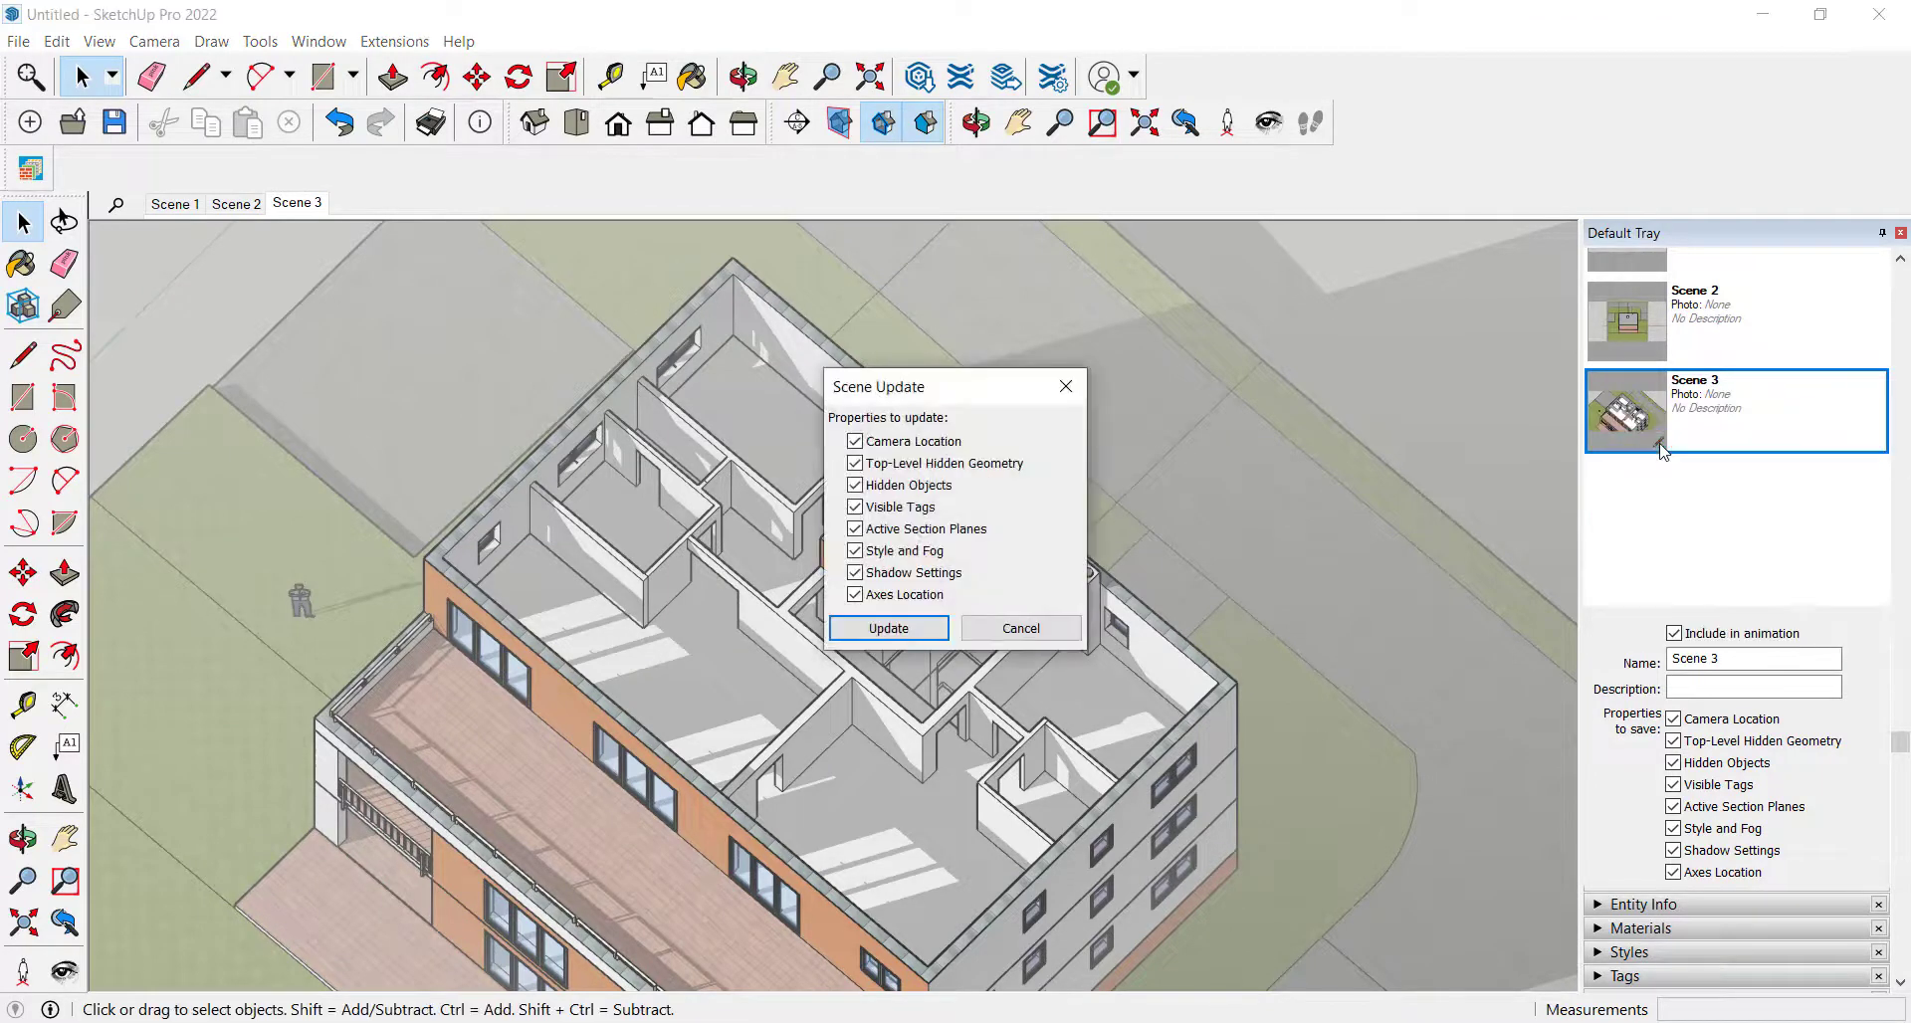
{"action": "left_click", "coordinate": [863, 631]}
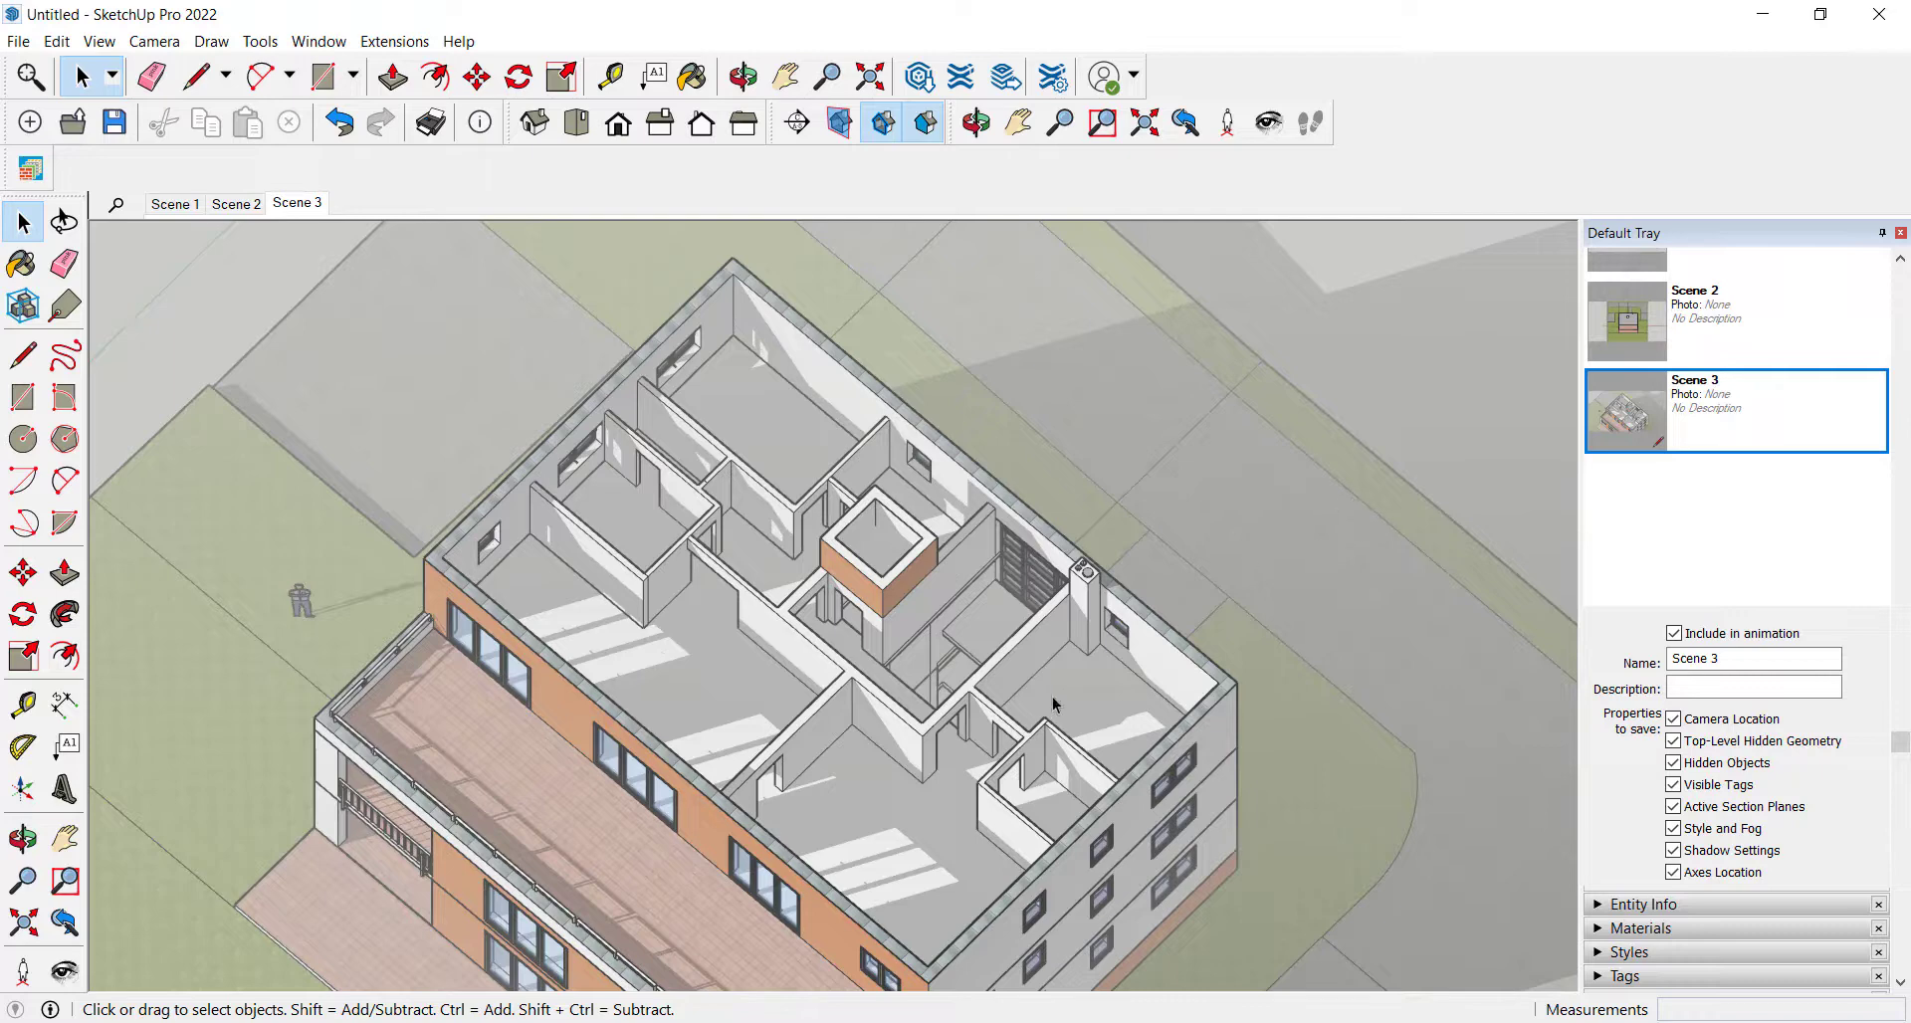
{"action": "mouse_move", "coordinate": [1053, 696]}
{"action": "middle_mouse_down"}
{"action": "mouse_move", "coordinate": [1050, 591]}
{"action": "mouse_move", "coordinate": [1332, 312]}
{"action": "middle_mouse_up"}
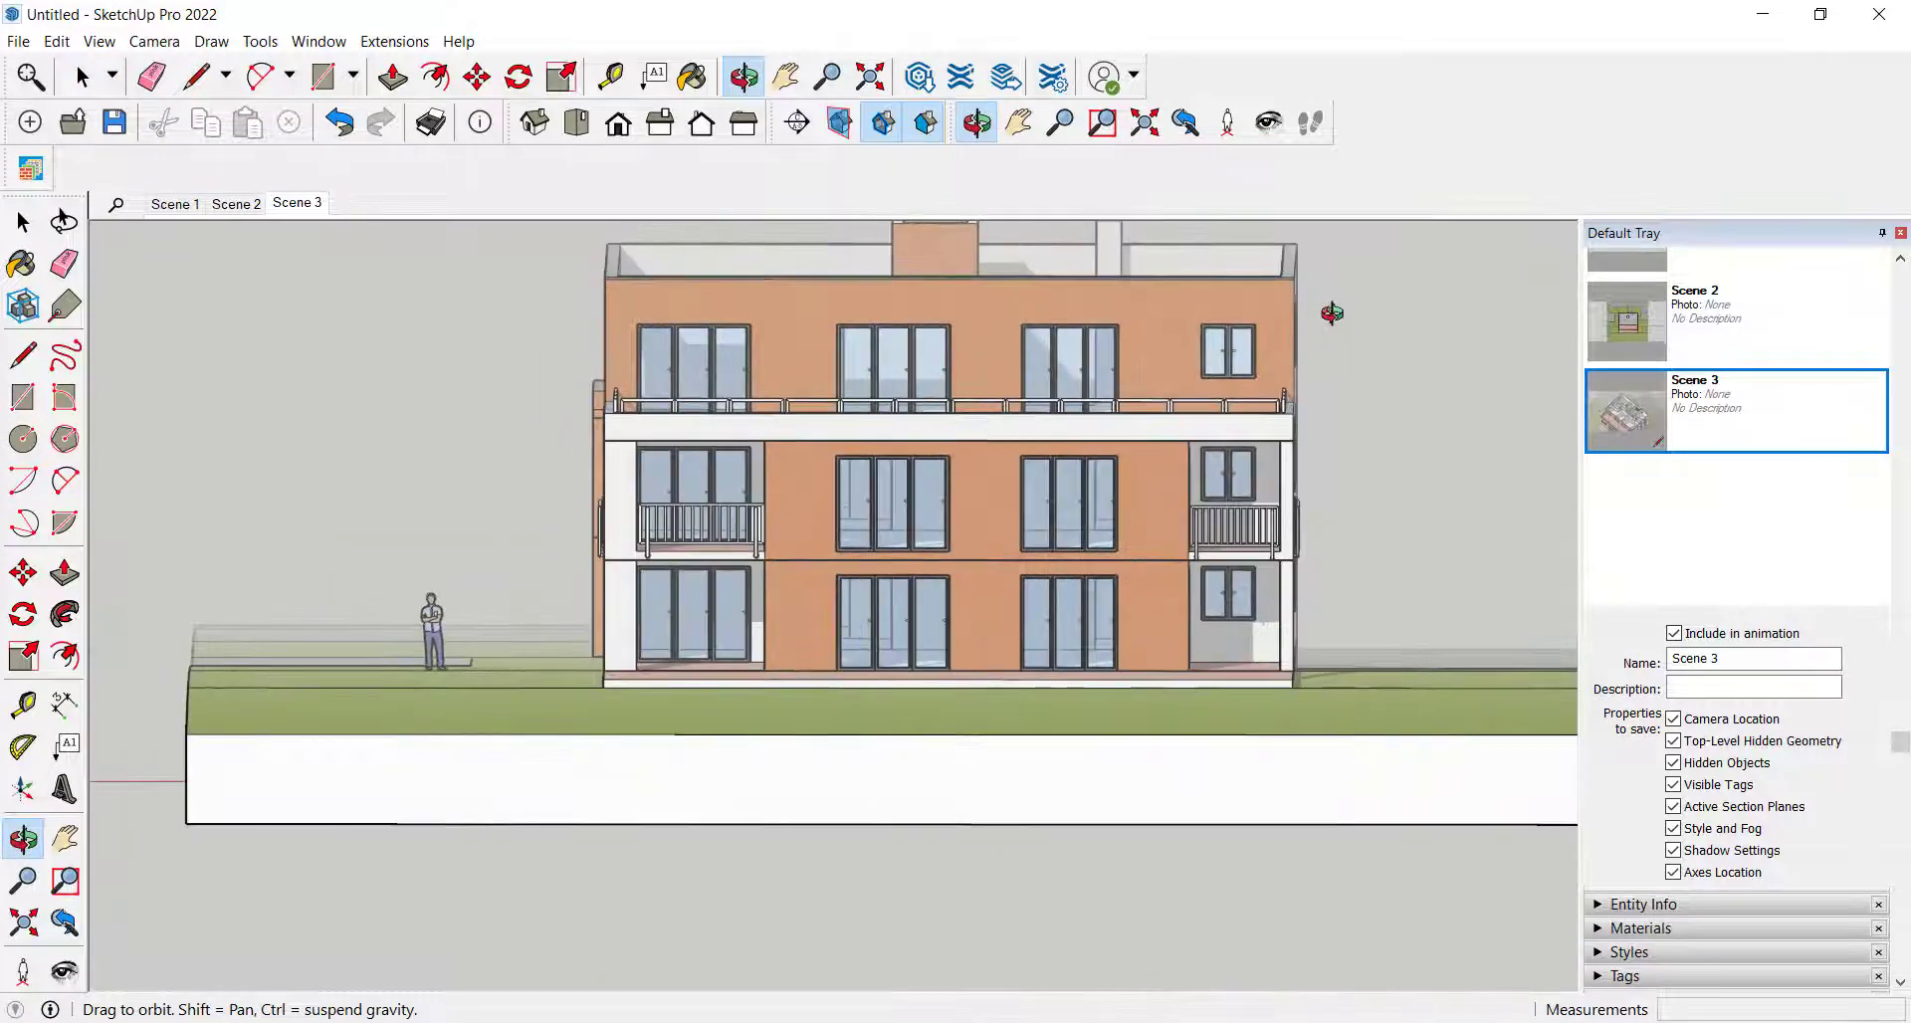
- Switch to the Front elevation, turn fog off, and save it as Scene 4
{"action": "left_click", "coordinate": [618, 124]}
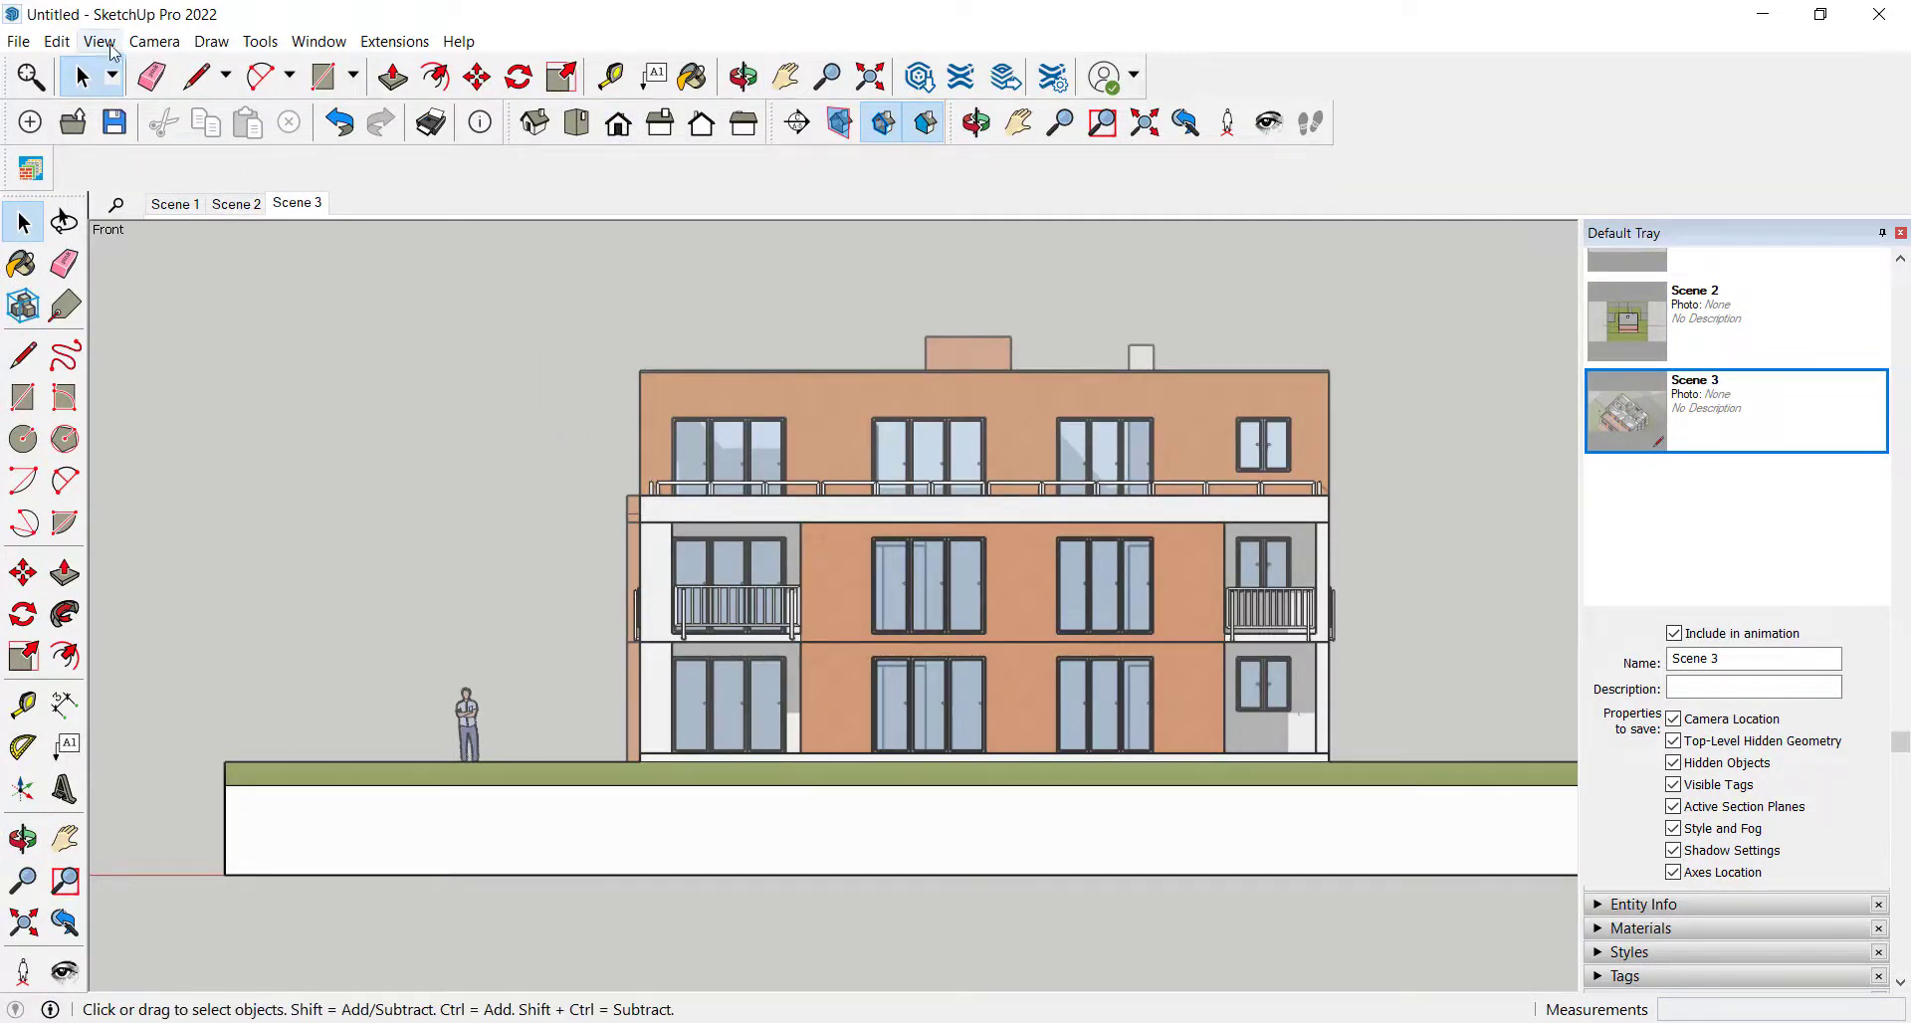
{"action": "left_click", "coordinate": [112, 52]}
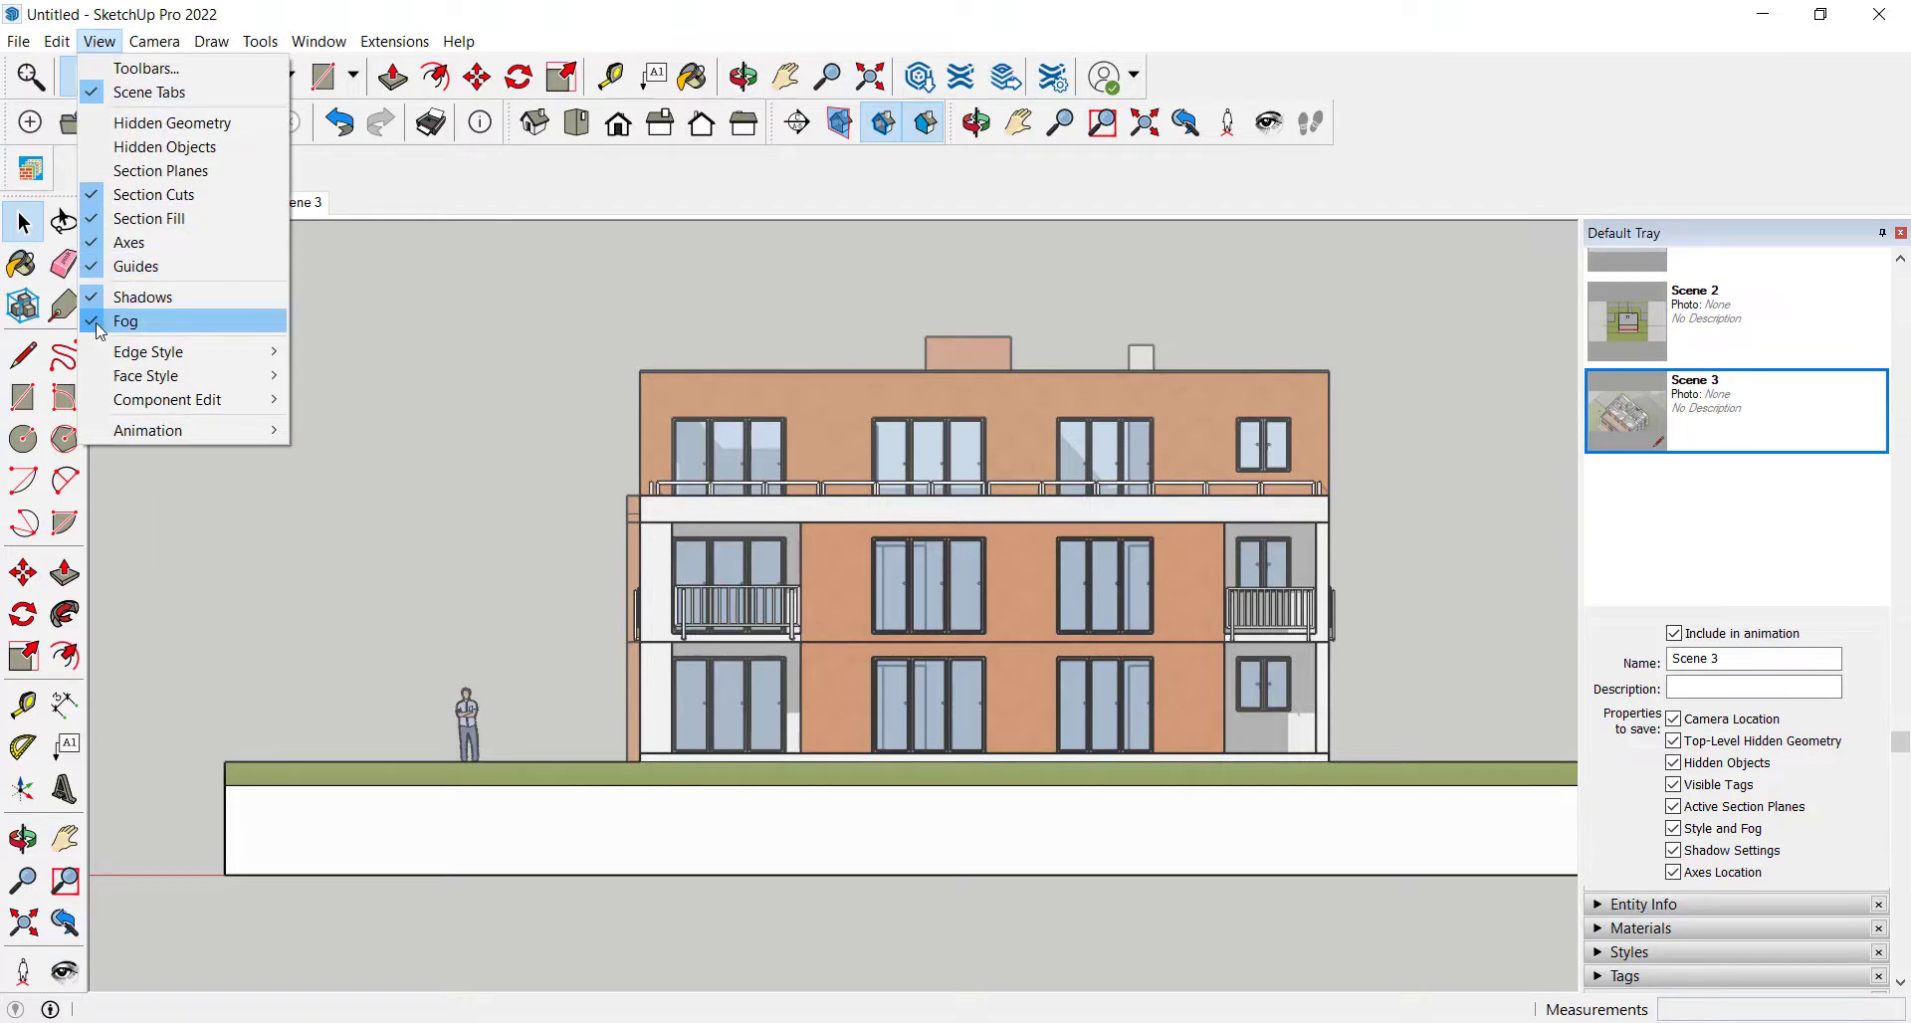
{"action": "left_click", "coordinate": [97, 325]}
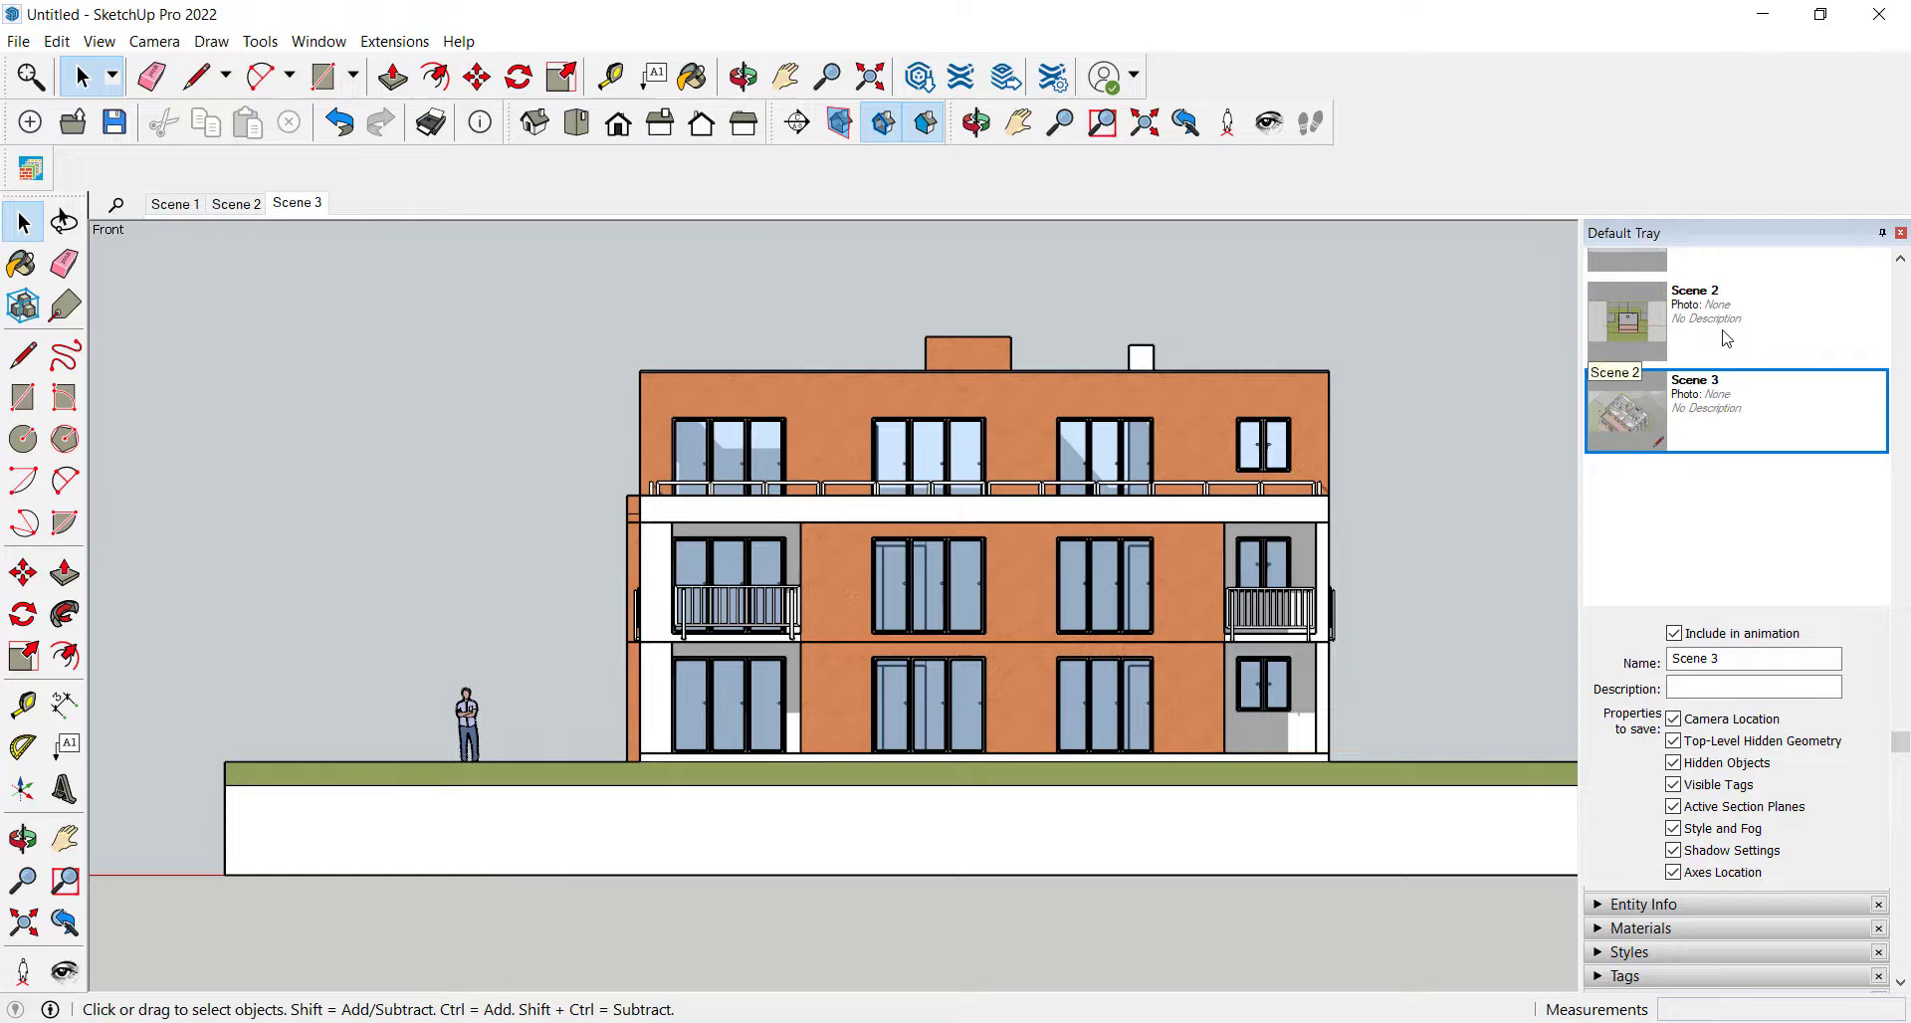
{"action": "scroll", "coordinate": [1766, 314], "scroll_direction": "up", "scroll_amount": 2}
{"action": "left_click", "coordinate": [1626, 287]}
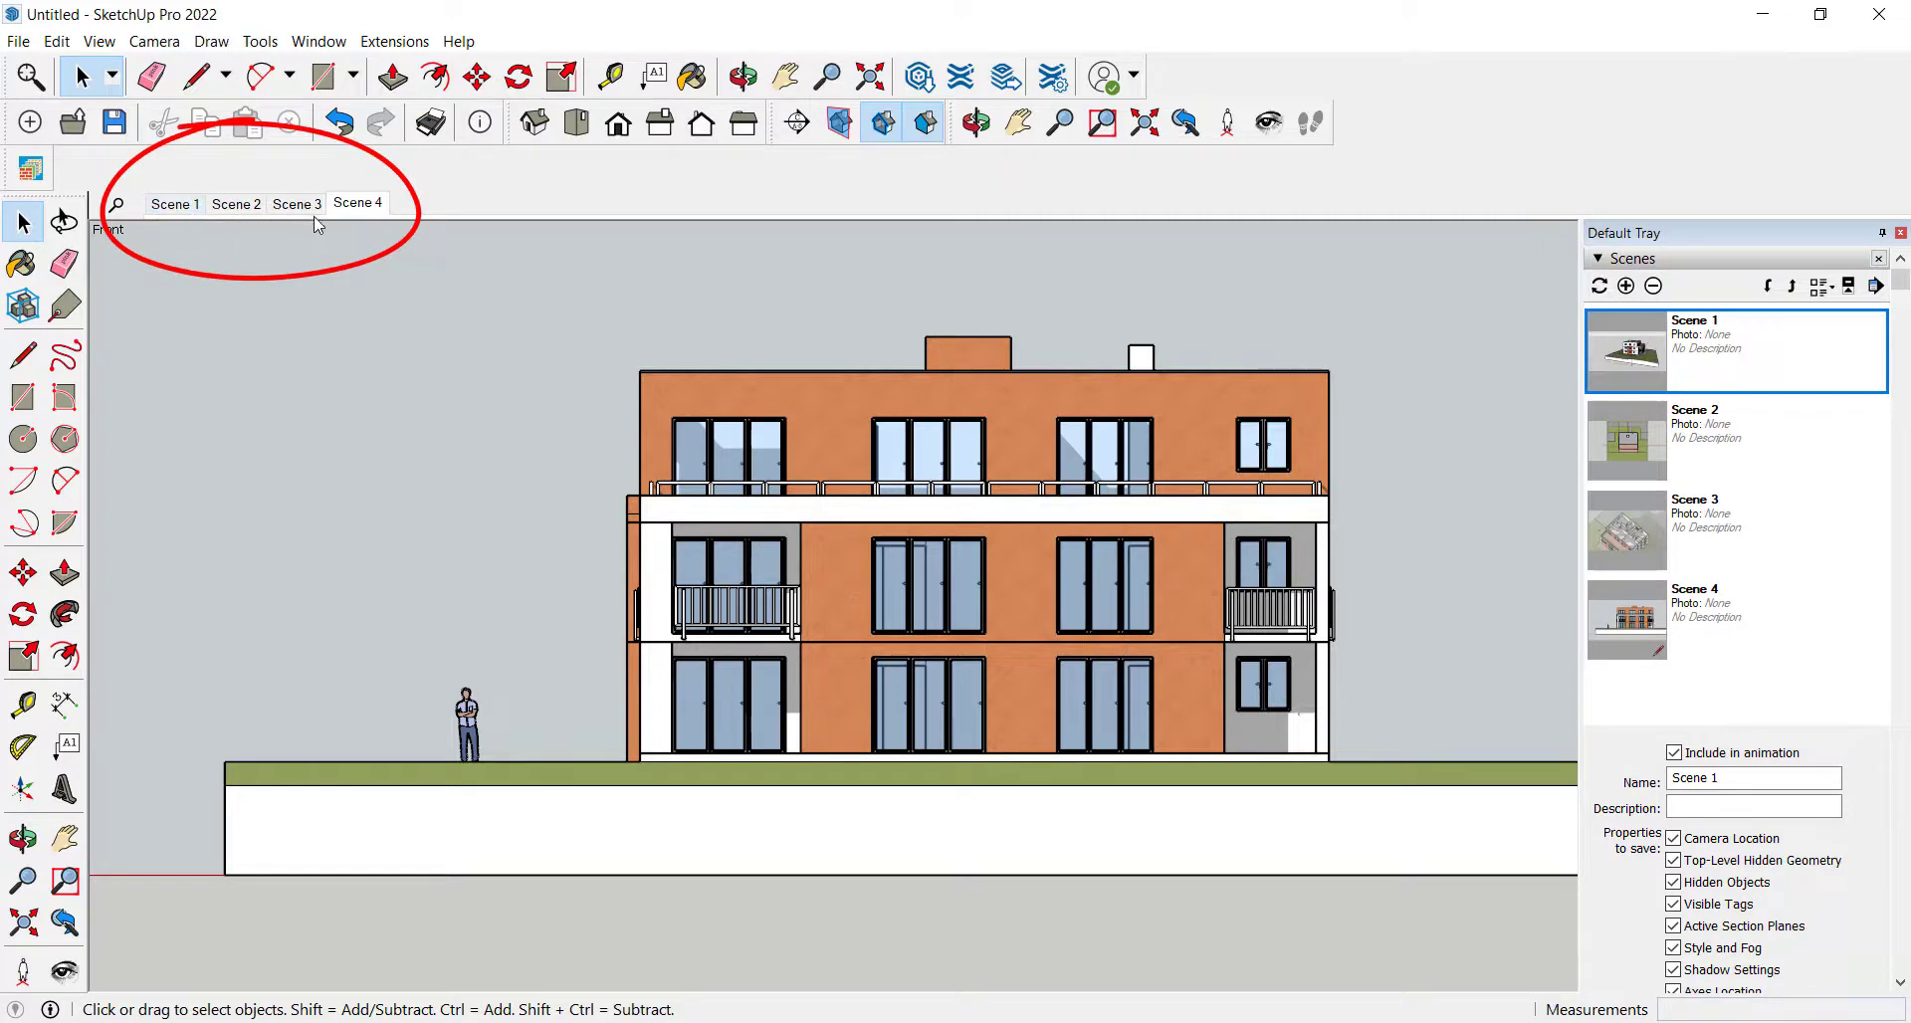
- Rename the Scene 1 tab to 'Front View 1'
{"action": "right_click", "coordinate": [167, 211]}
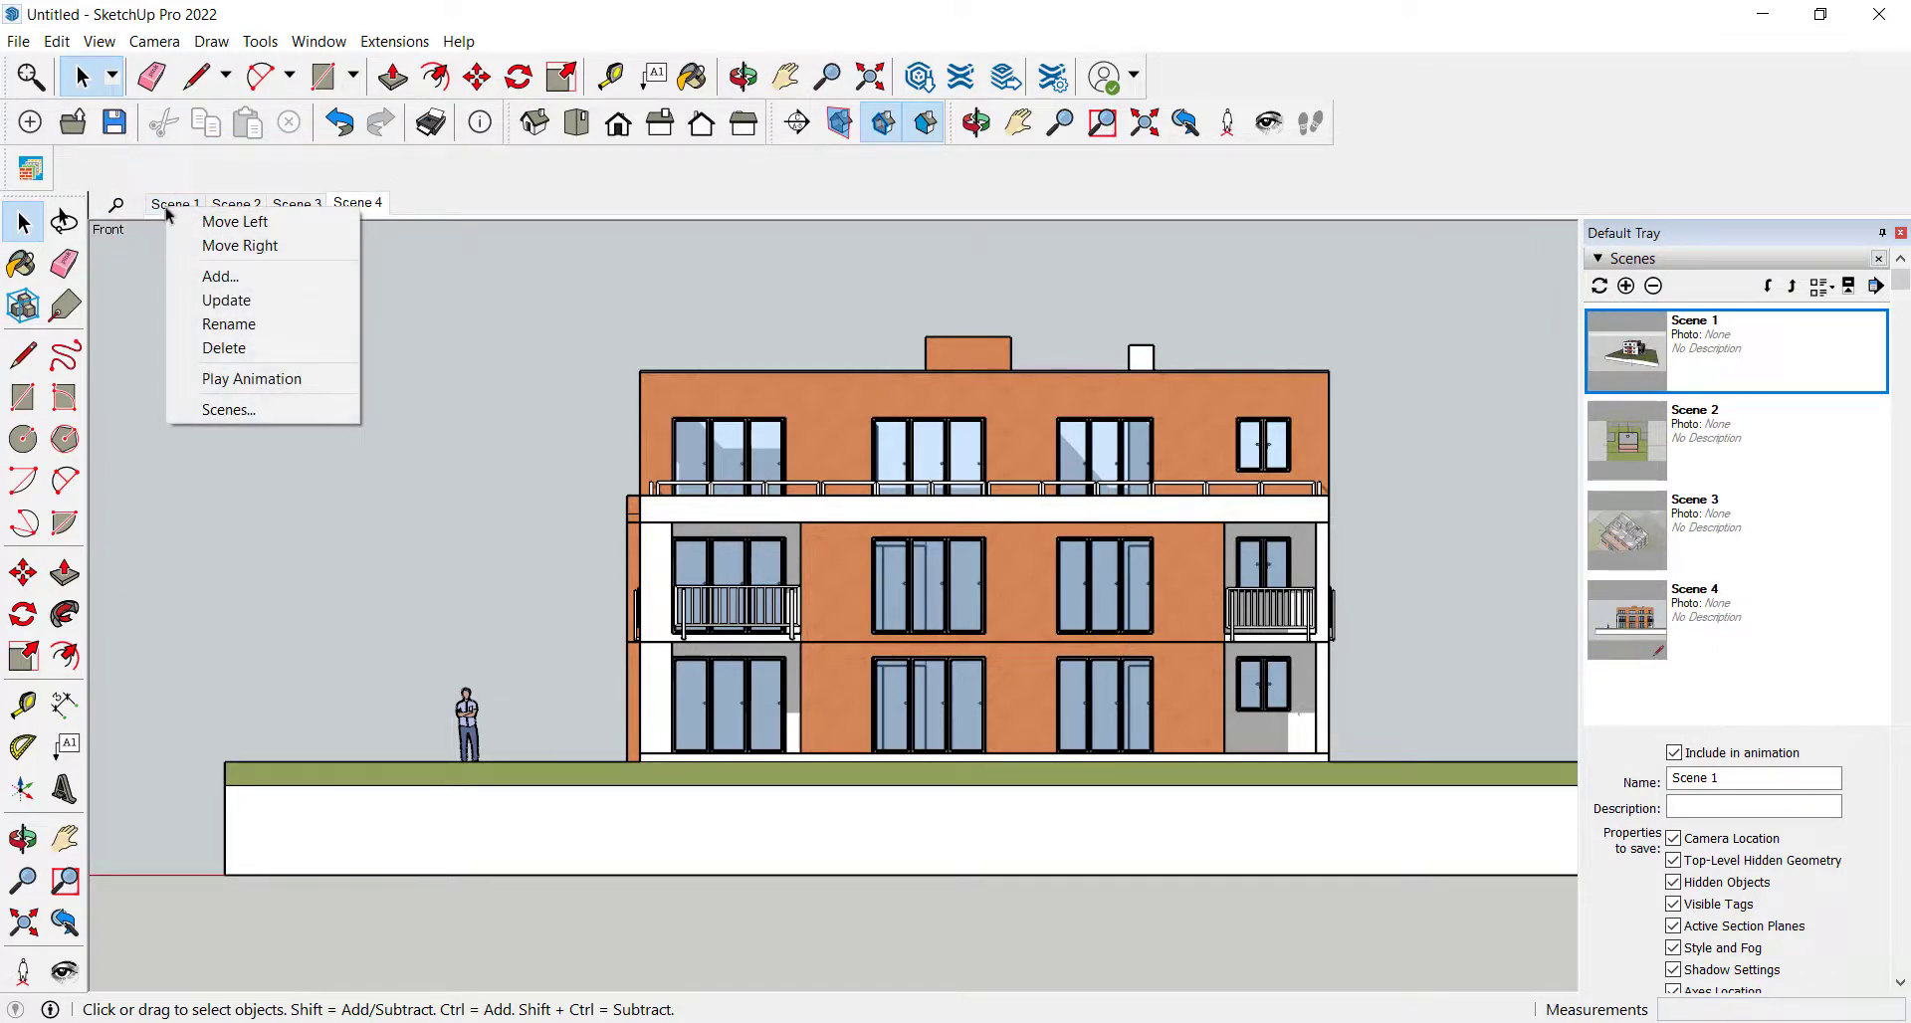
{"action": "left_click", "coordinate": [215, 325]}
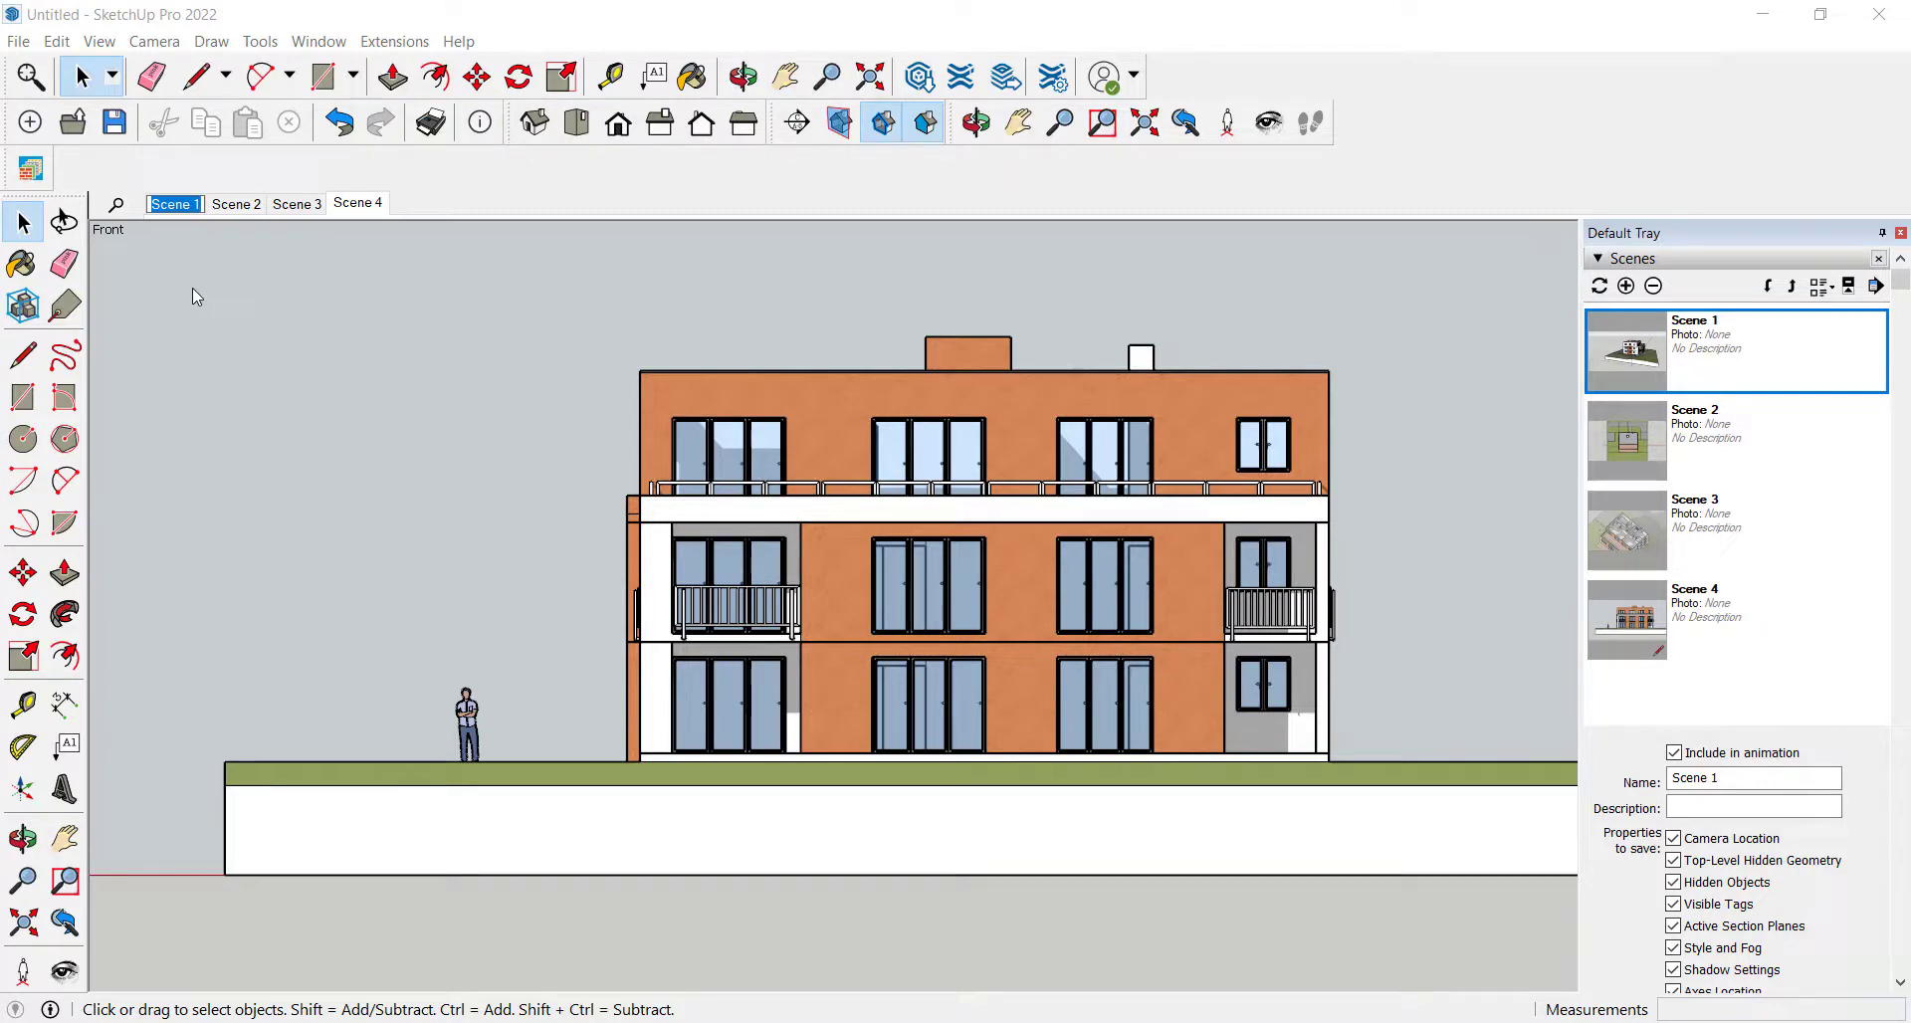
{"action": "type", "text": "Front View"}
{"action": "type", "text": " 1"}
{"action": "key", "text": "Return"}
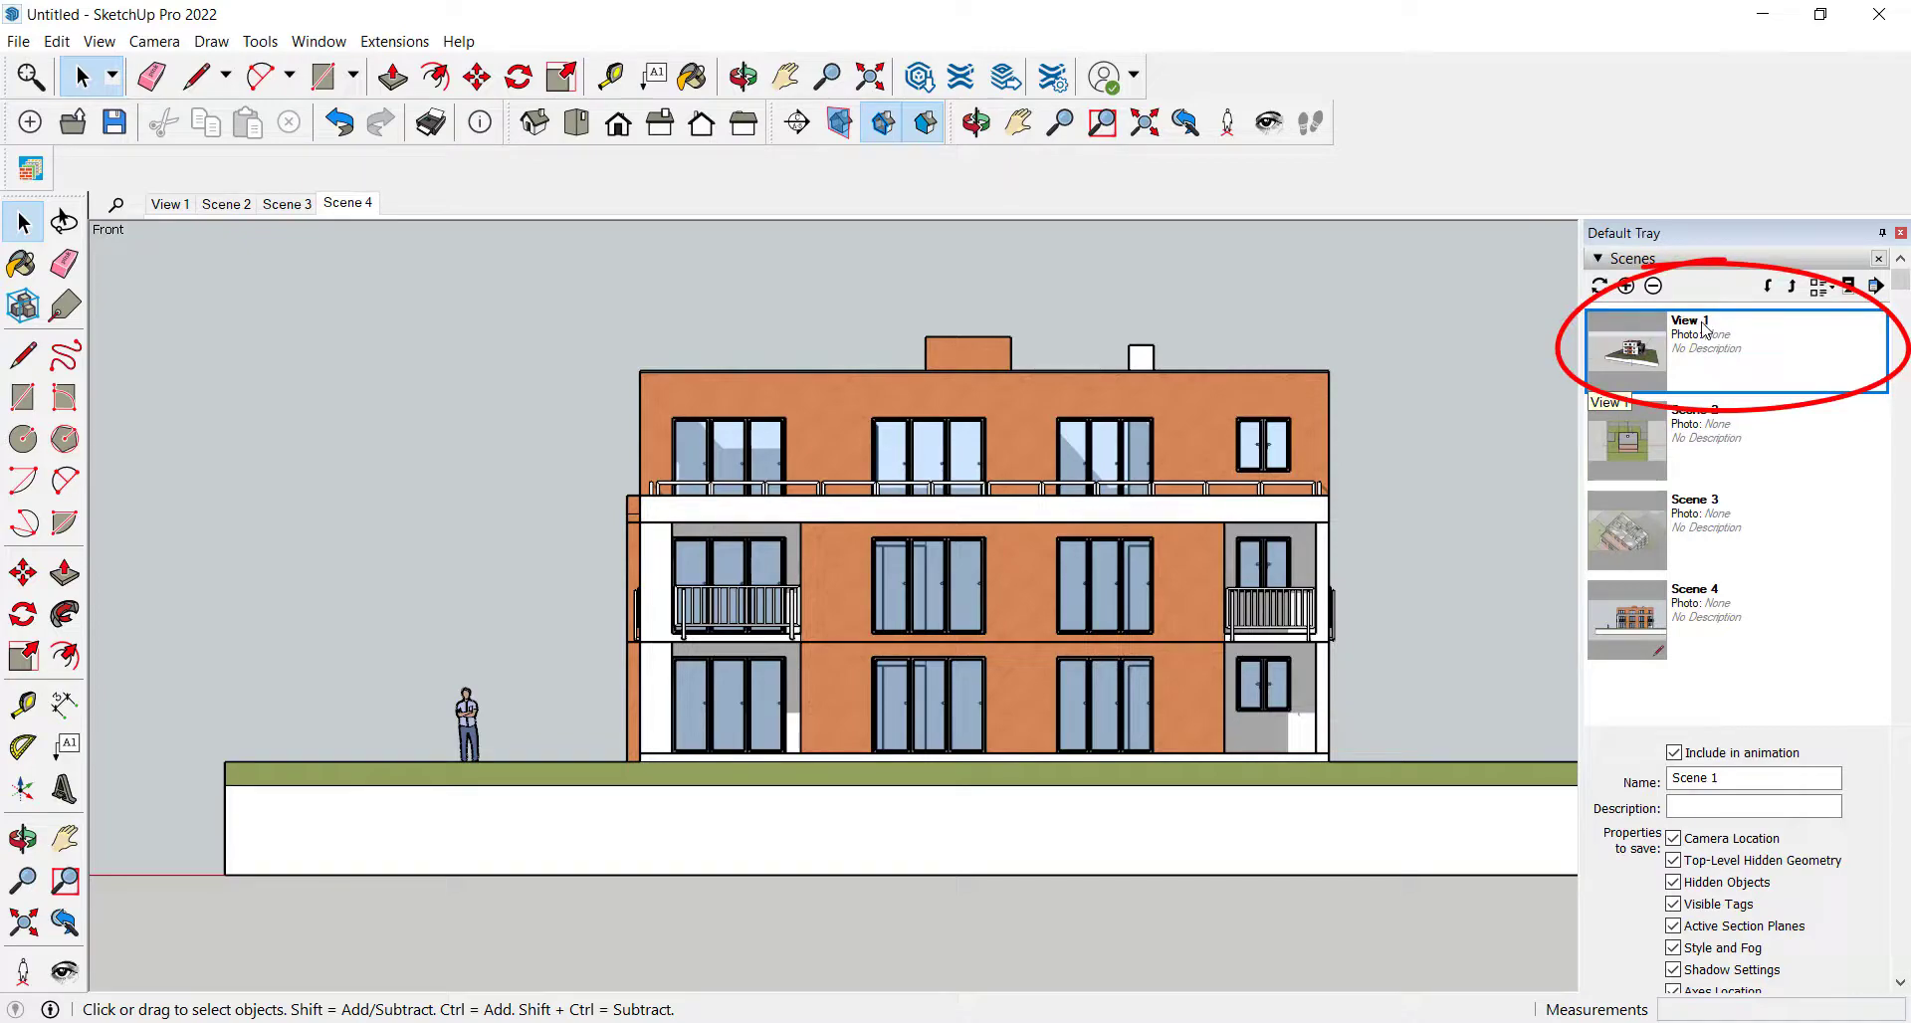
- Step through the scene tabs in order: View 1, Scene 2, Scene 3, Scene 4
{"action": "left_click", "coordinate": [175, 205]}
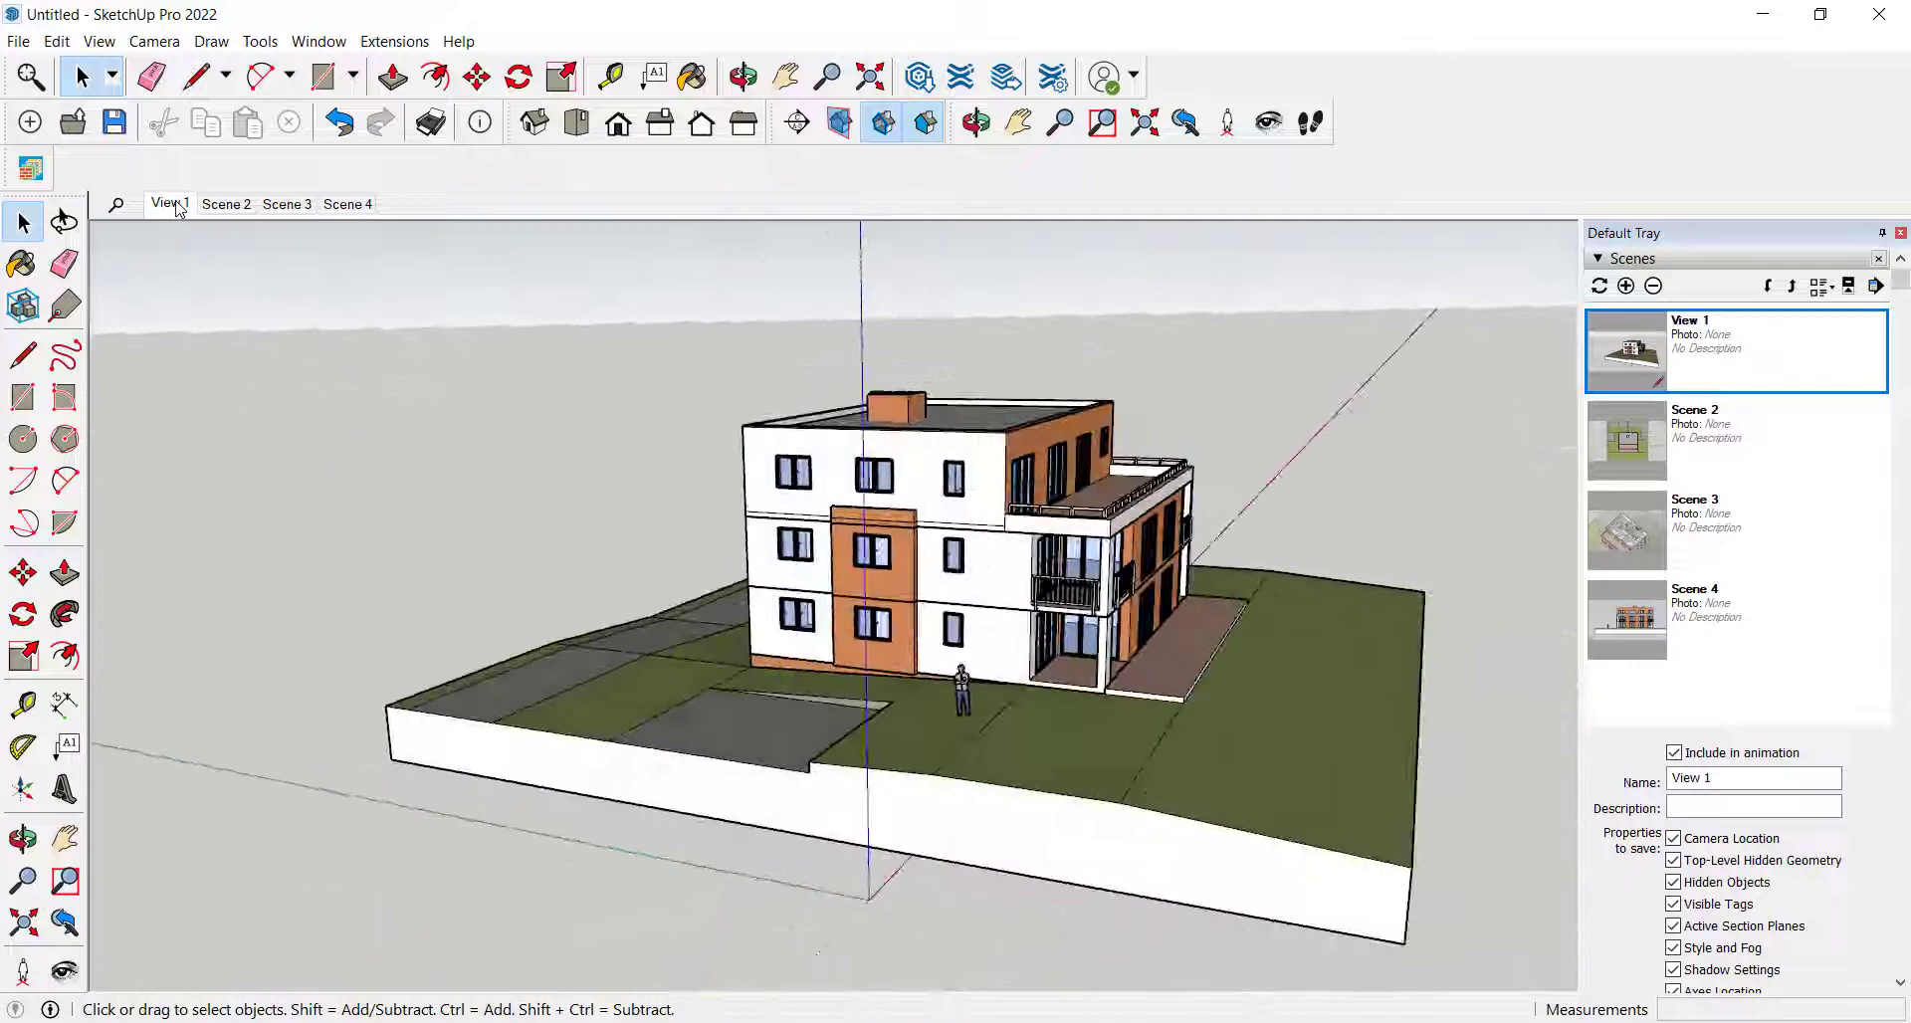
{"action": "left_click", "coordinate": [219, 205]}
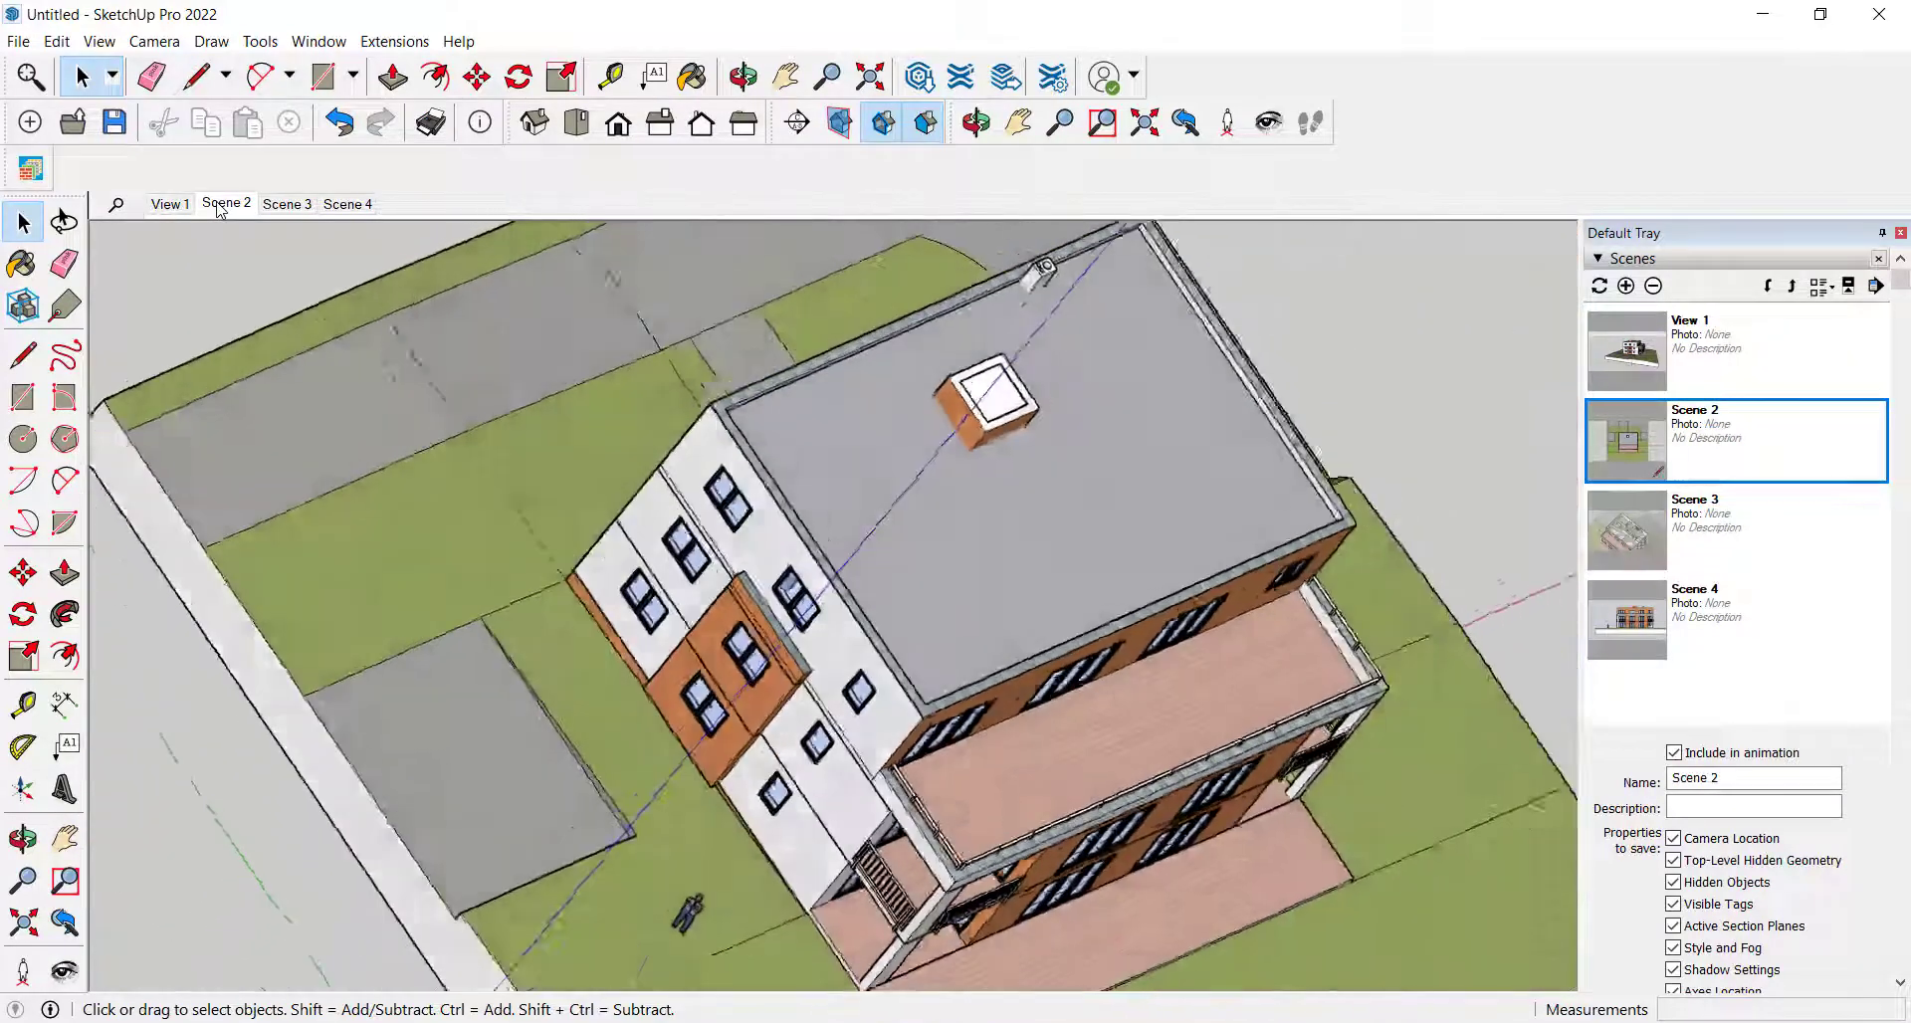
{"action": "left_click", "coordinate": [277, 205]}
{"action": "left_click", "coordinate": [343, 204]}
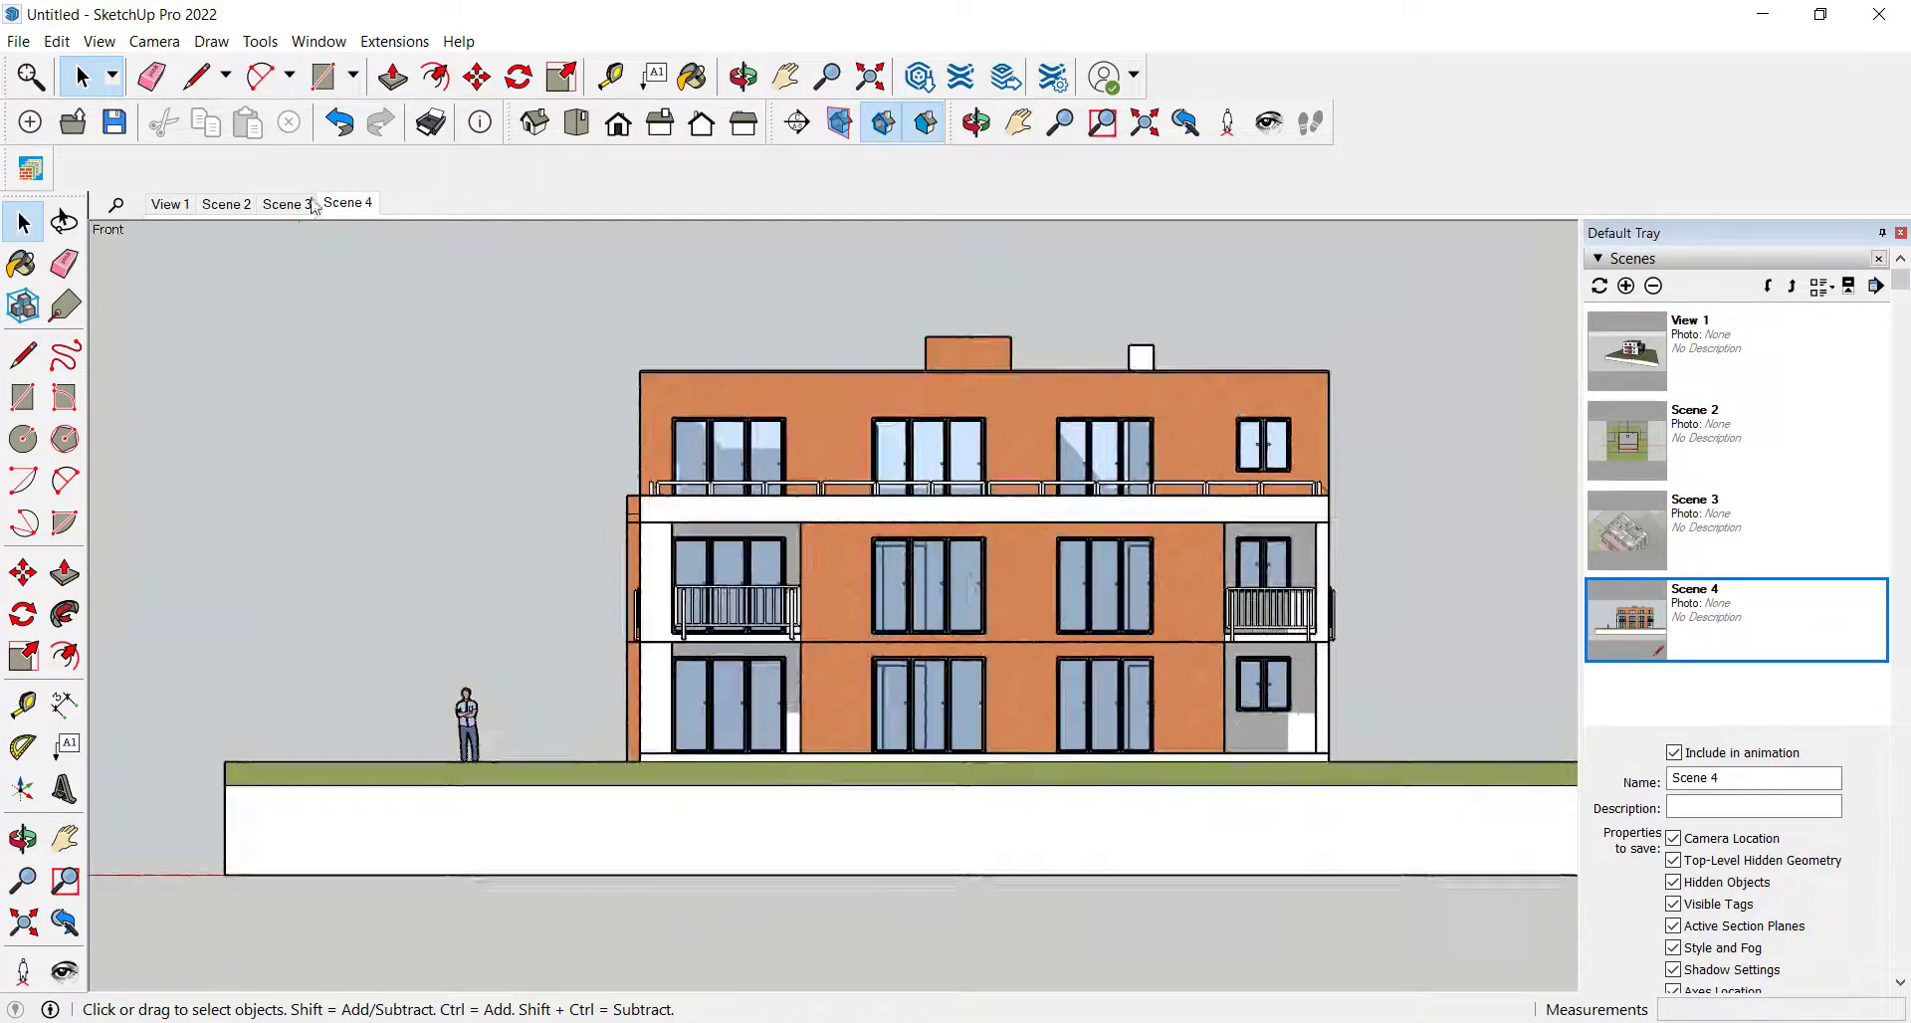
- Play all four scenes as an animation from the scene tab menu, then stop it
{"action": "right_click", "coordinate": [167, 206]}
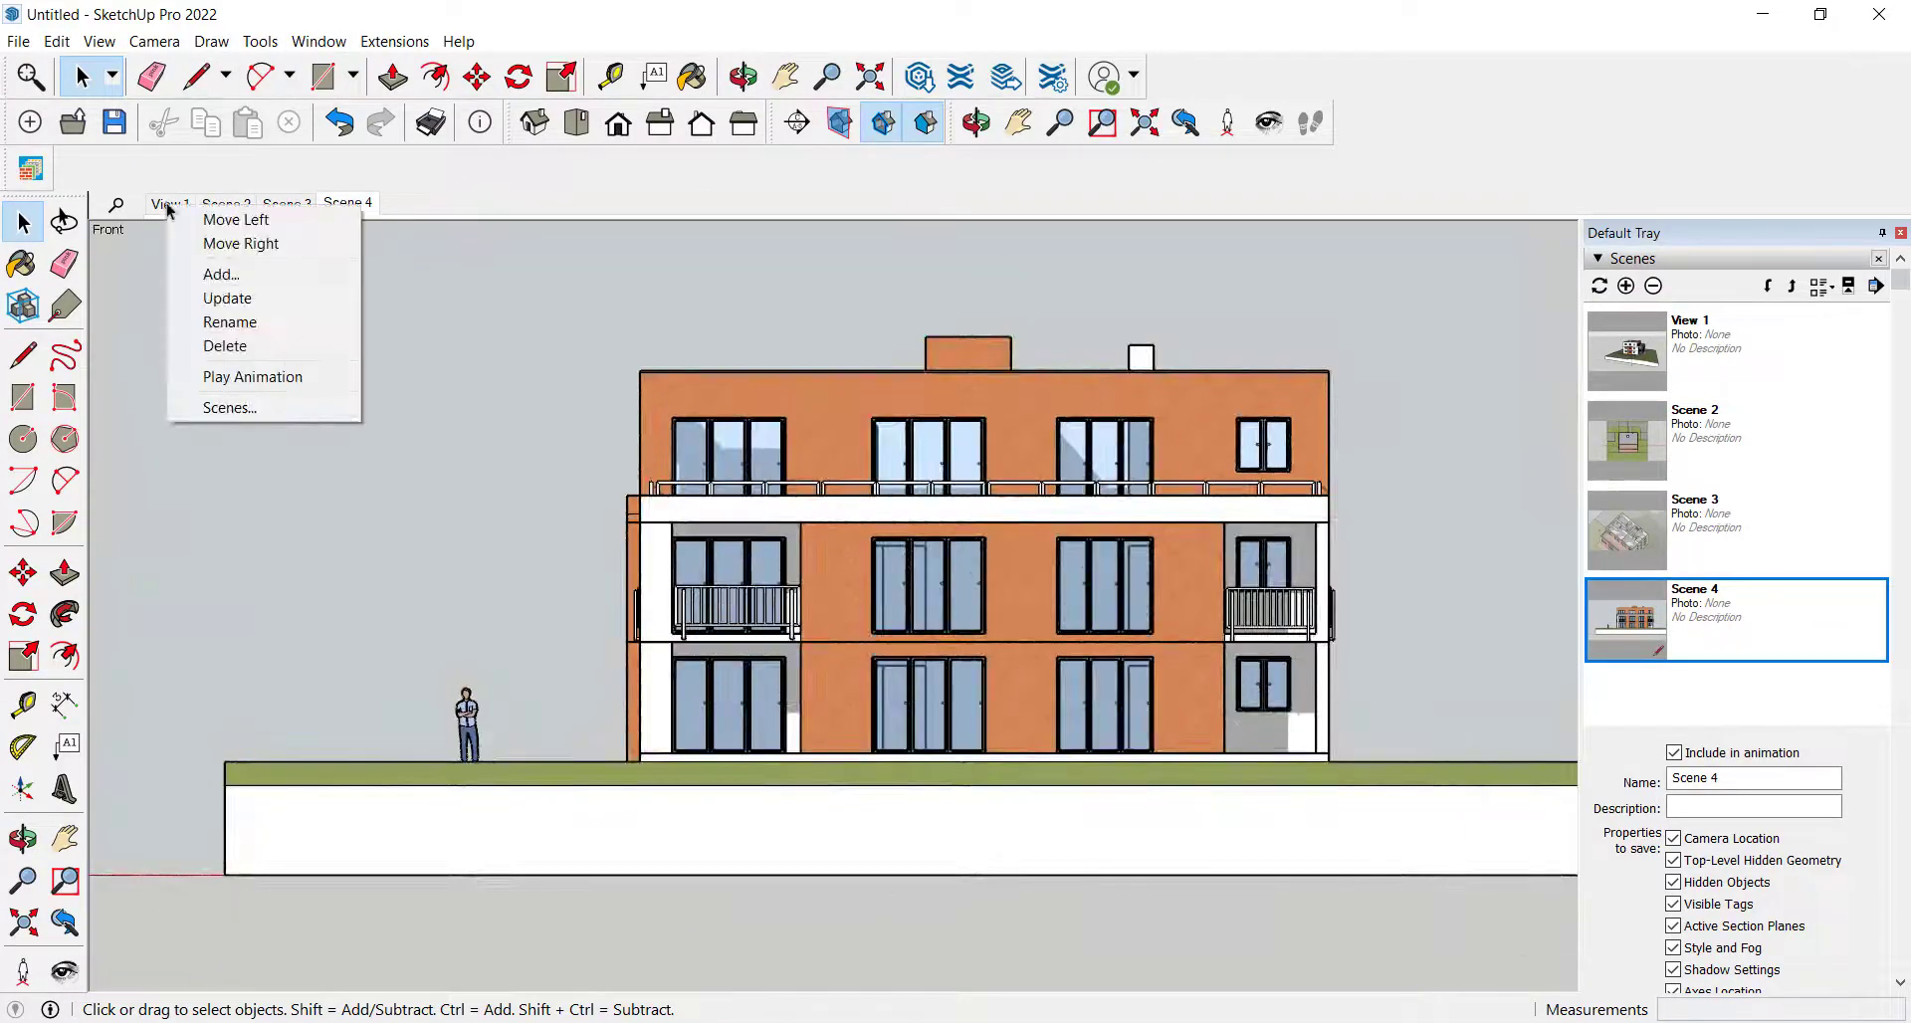
{"action": "left_click", "coordinate": [297, 383]}
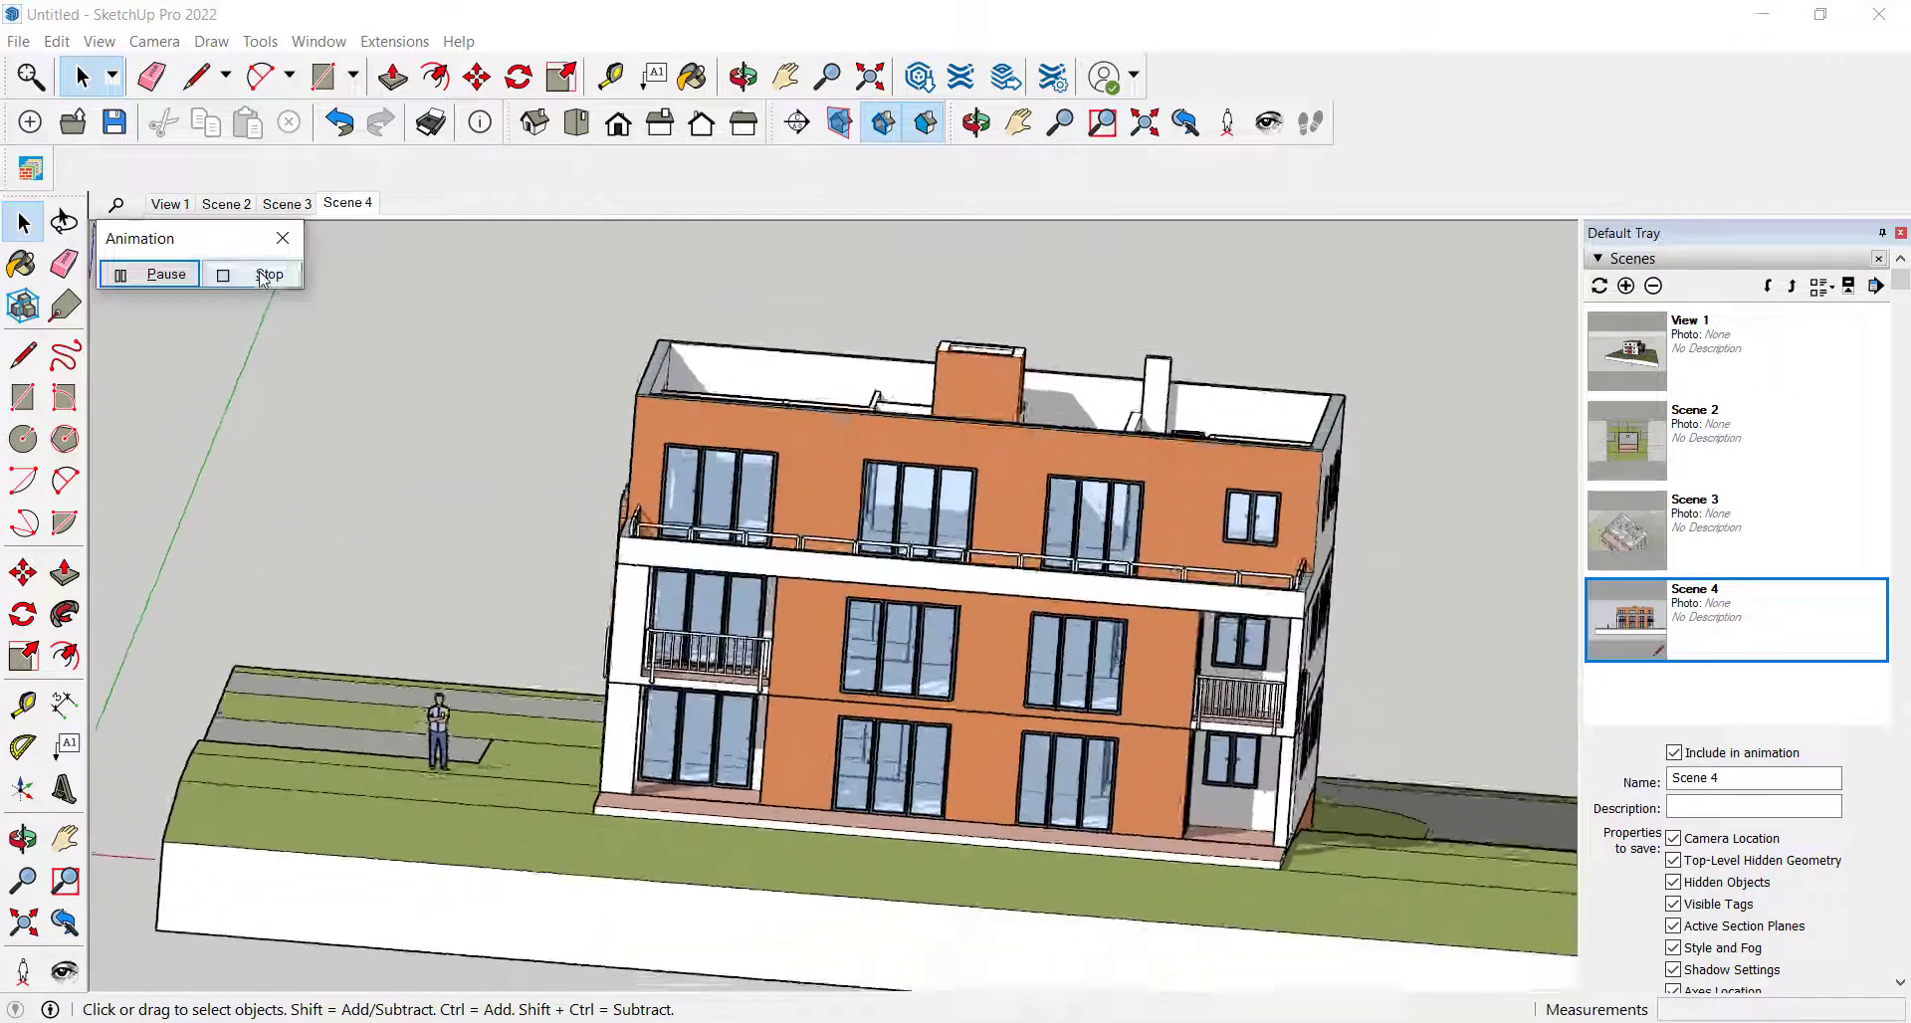
{"action": "left_click", "coordinate": [261, 280]}
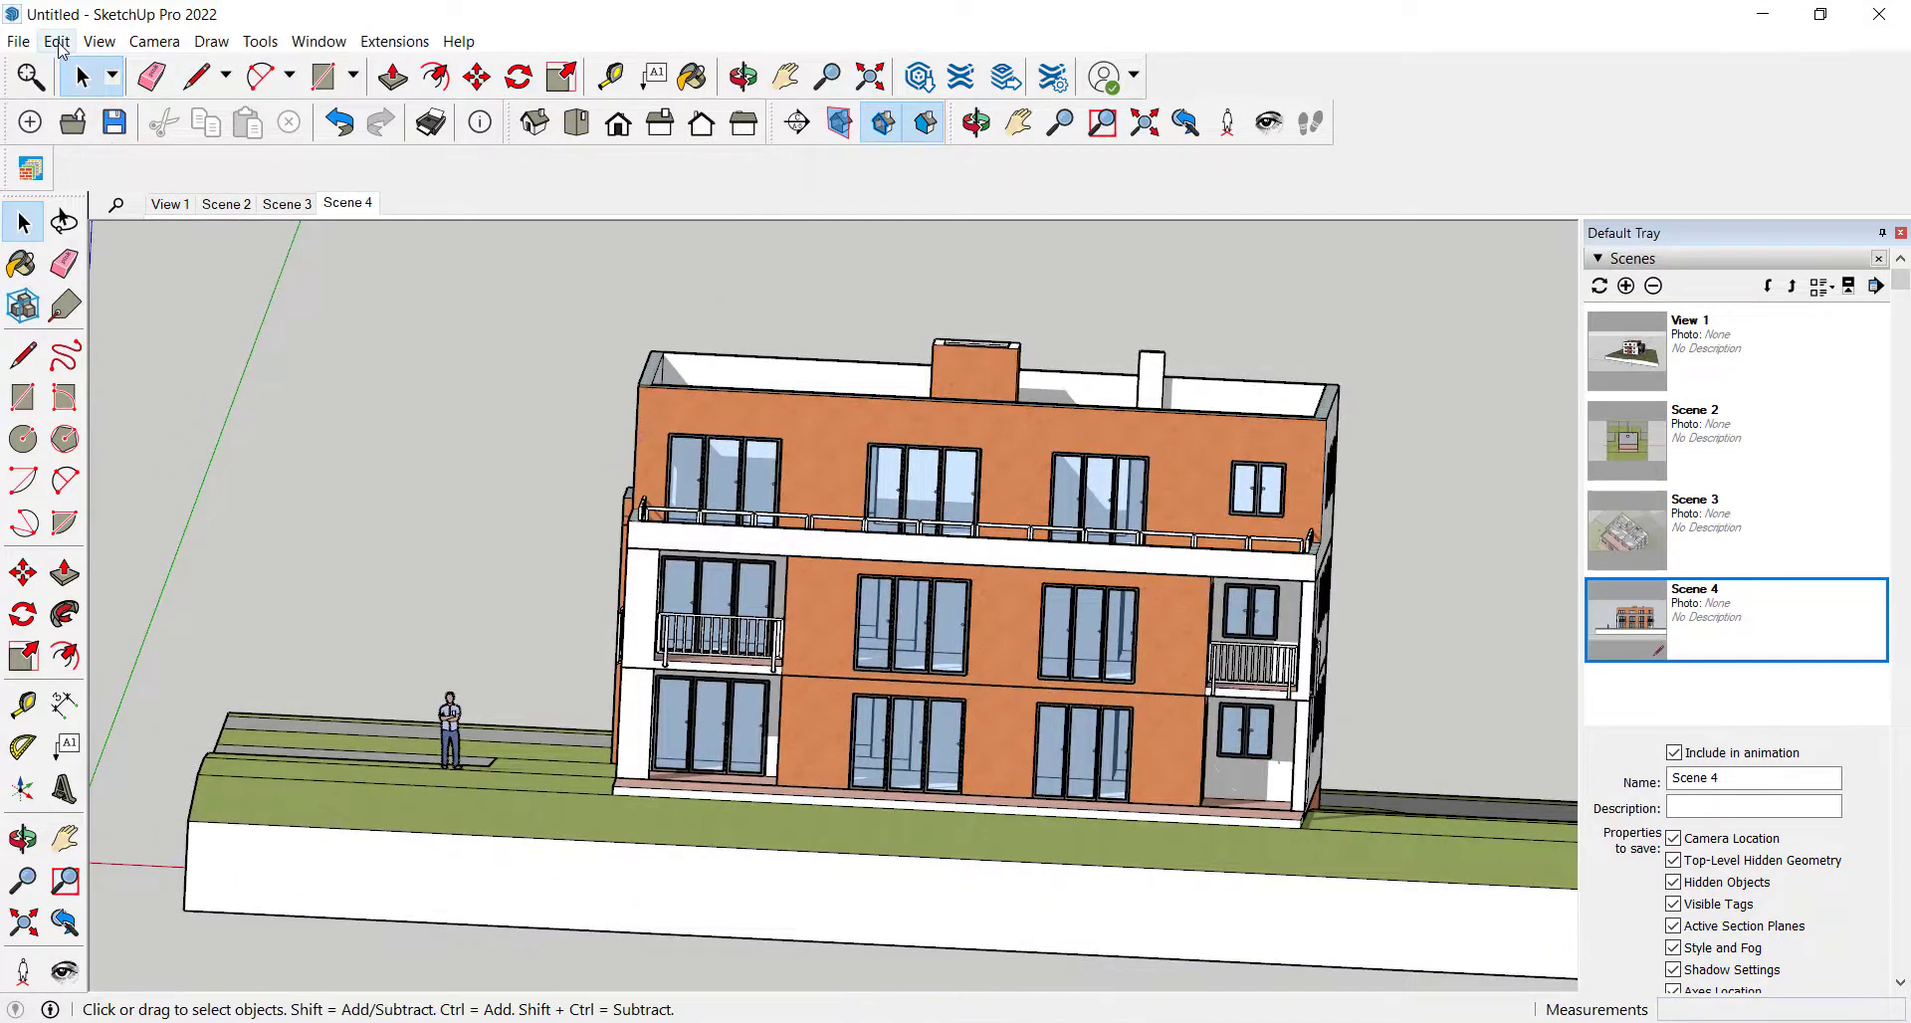
- View the Export Animation dialog's MP4 options, then close it without exporting
{"action": "left_click", "coordinate": [22, 47]}
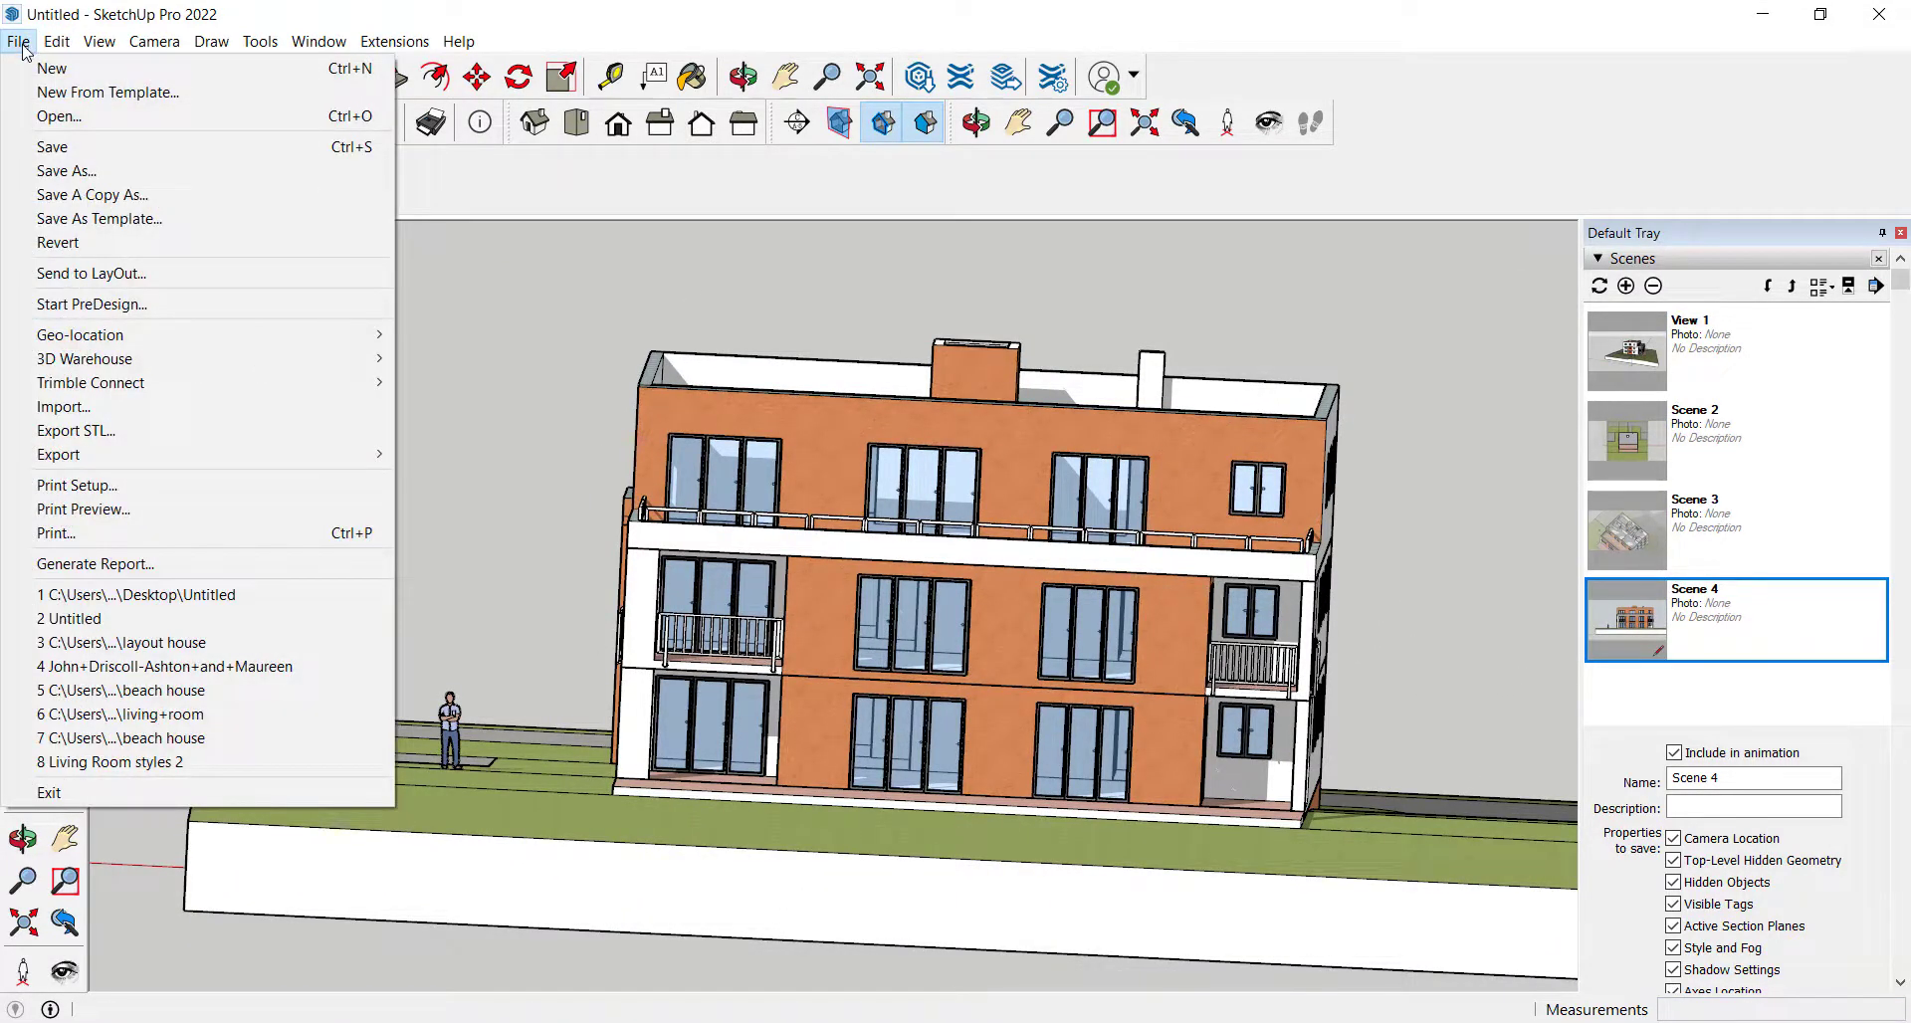
{"action": "mouse_move", "coordinate": [60, 454]}
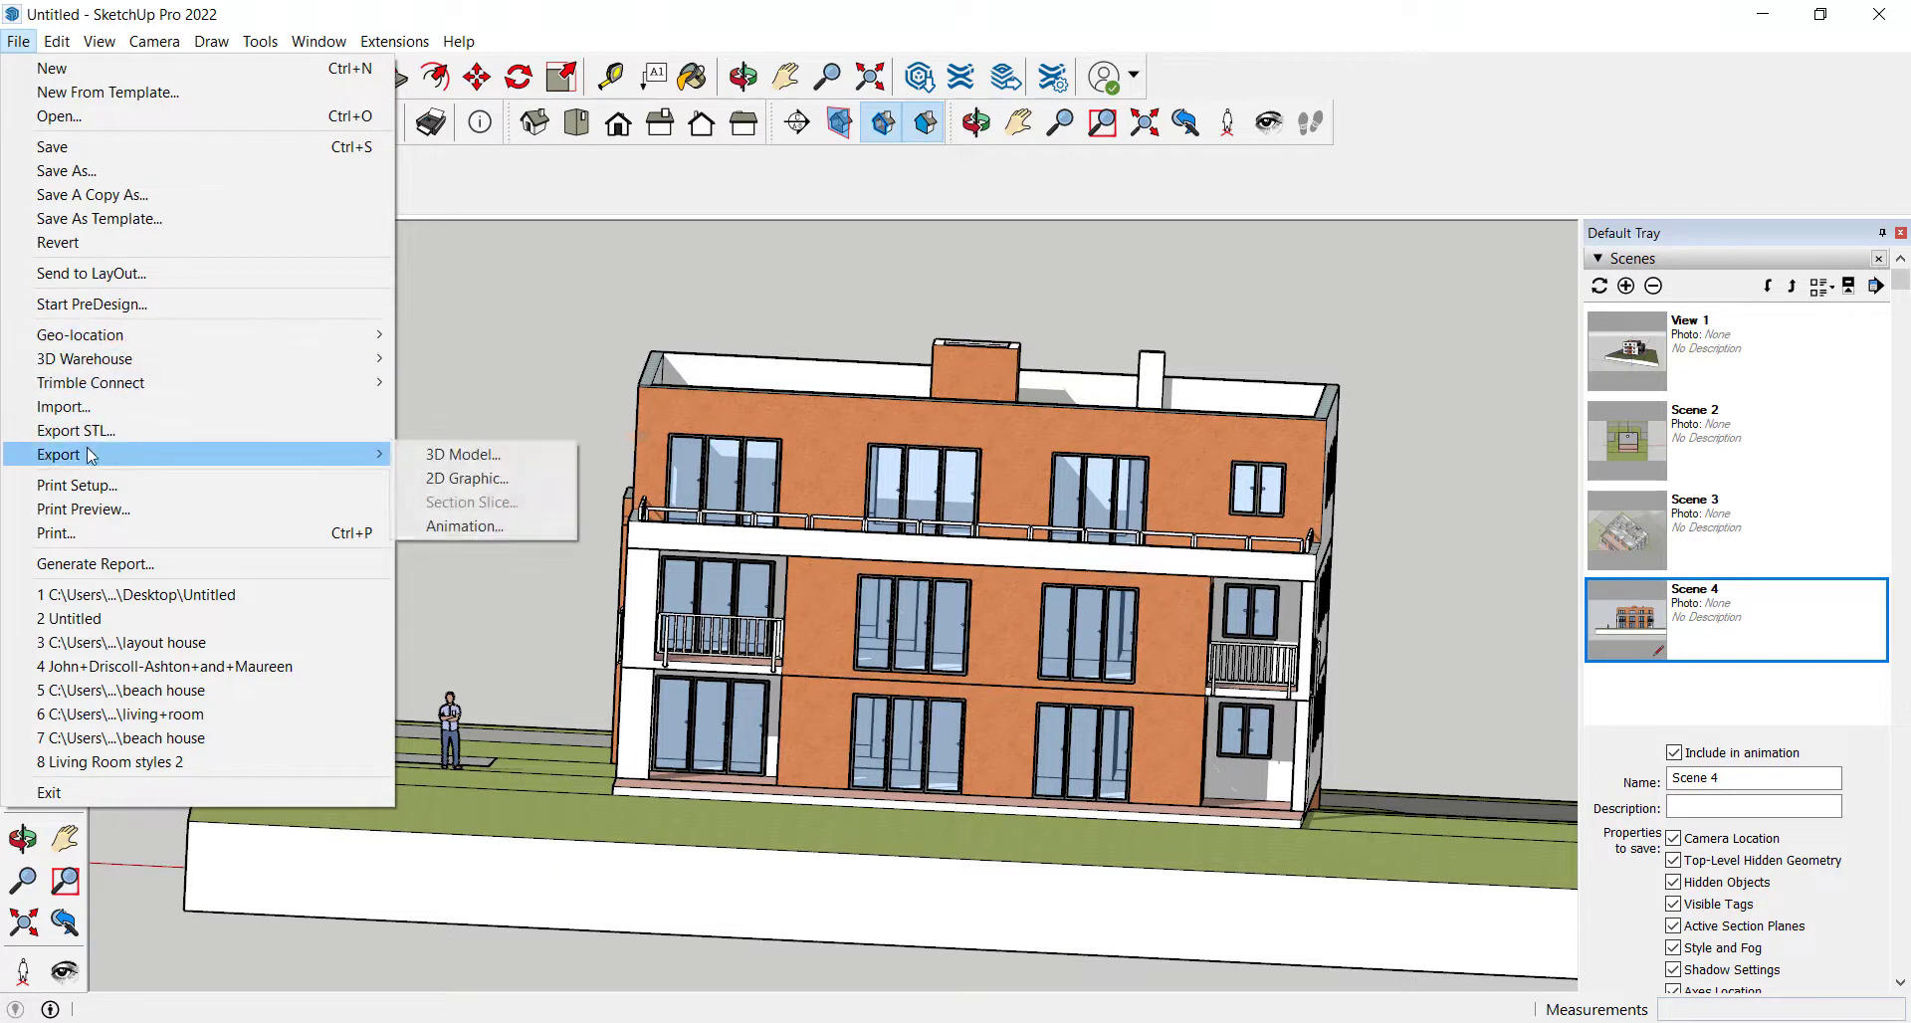
{"action": "left_click", "coordinate": [479, 529]}
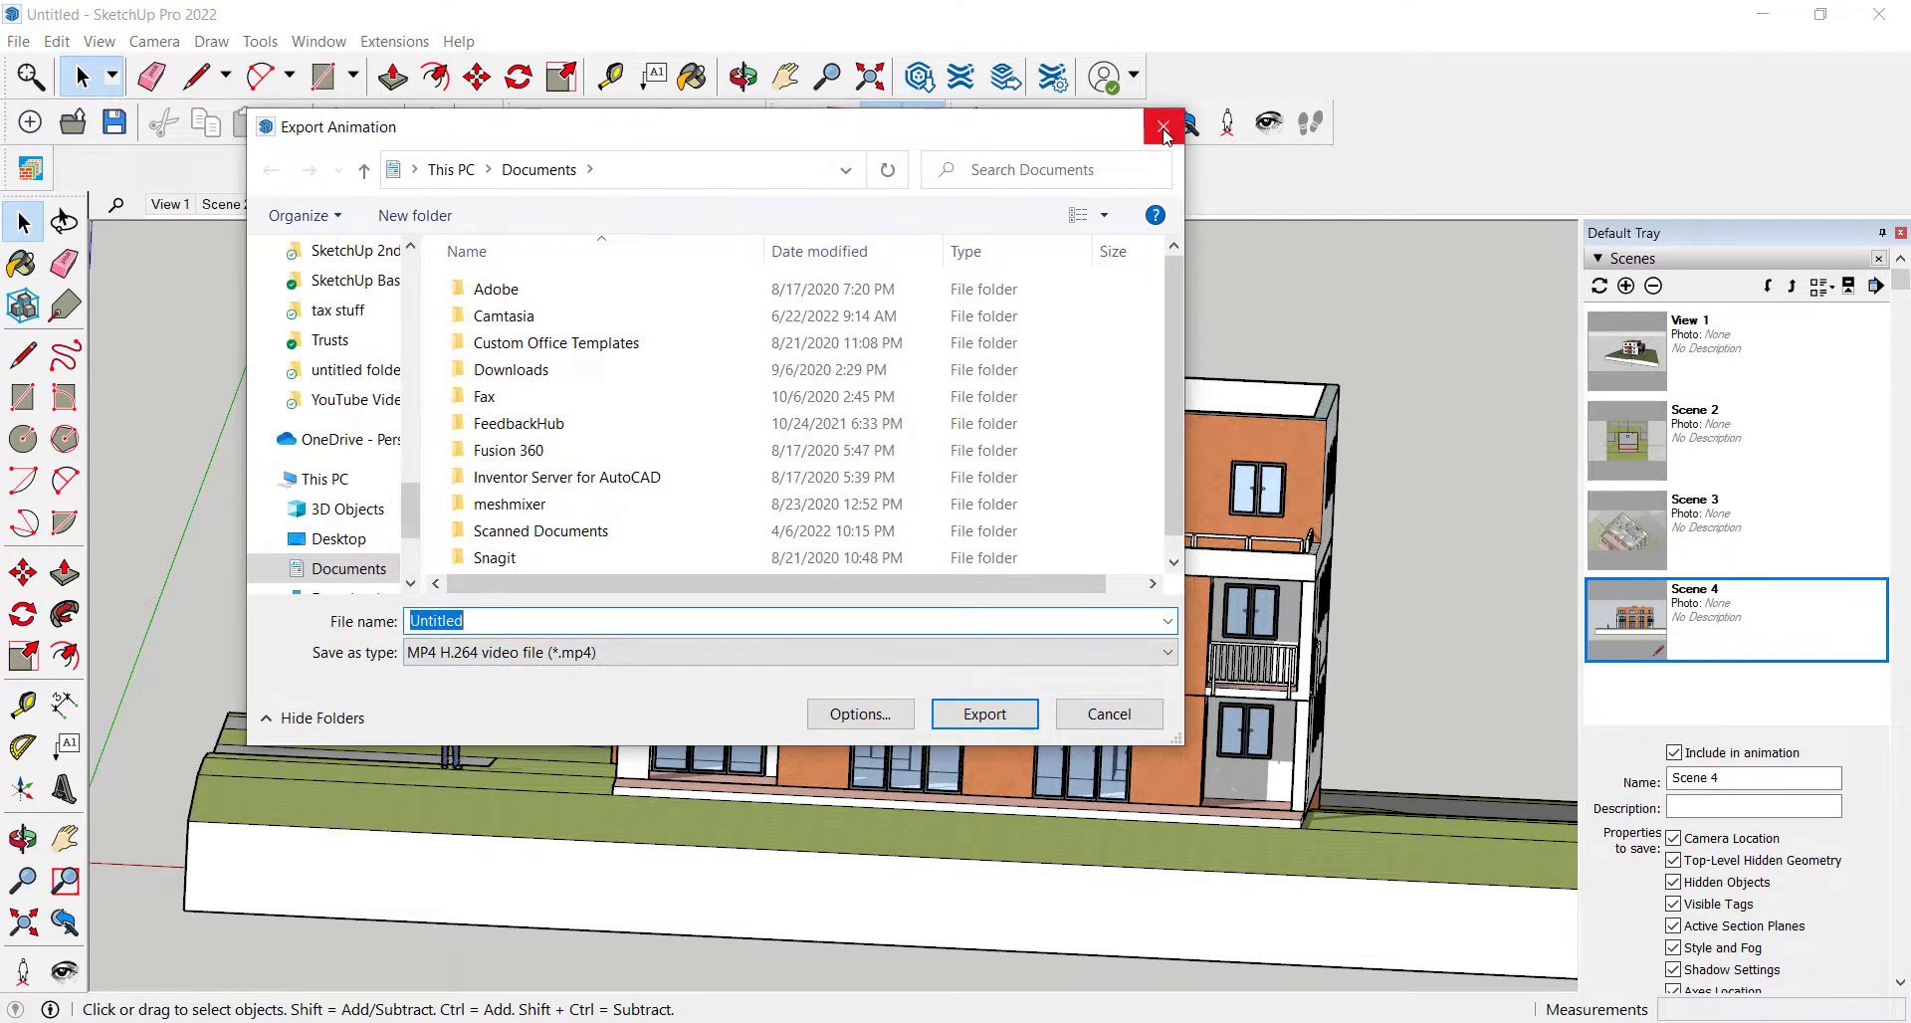
{"action": "left_click", "coordinate": [1165, 129]}
{"action": "left_click", "coordinate": [319, 41]}
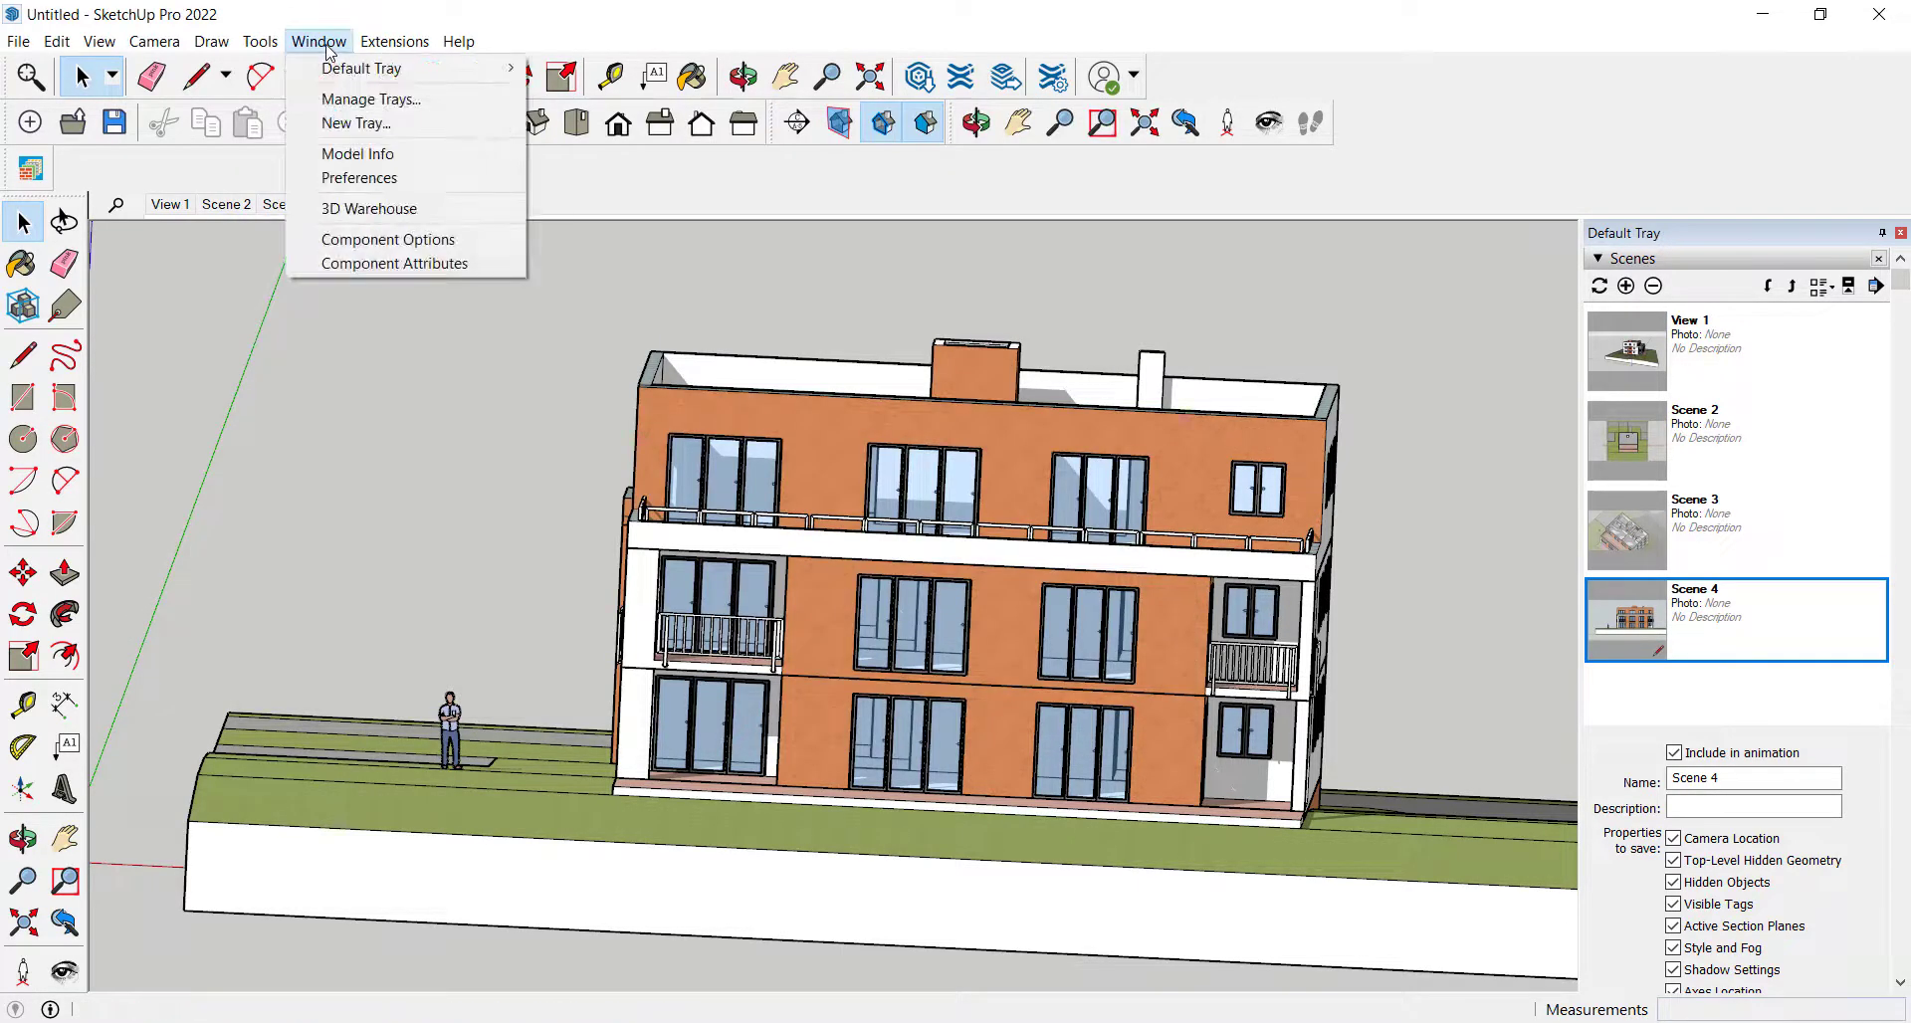
- Check the 2-second transition and 1-second delay on Model Info's Animation page, then close it
{"action": "left_click", "coordinate": [340, 155]}
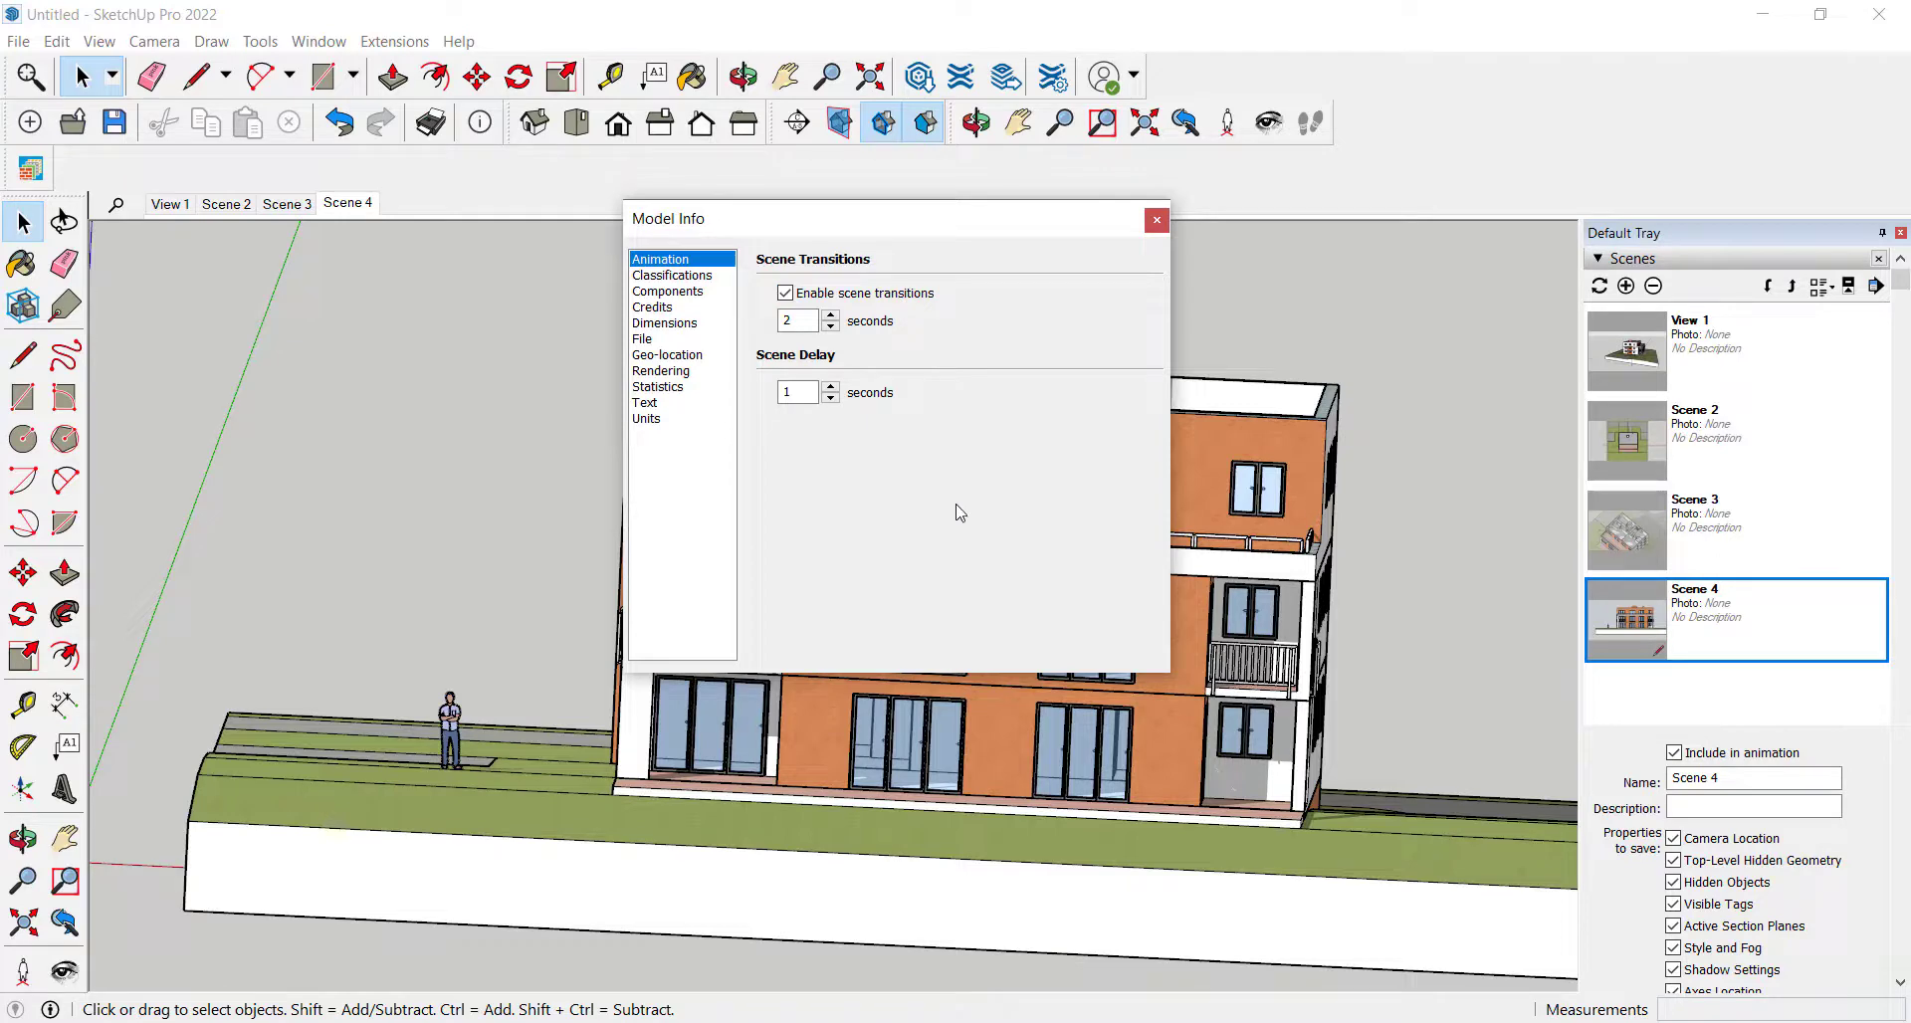
{"action": "left_click", "coordinate": [1157, 220]}
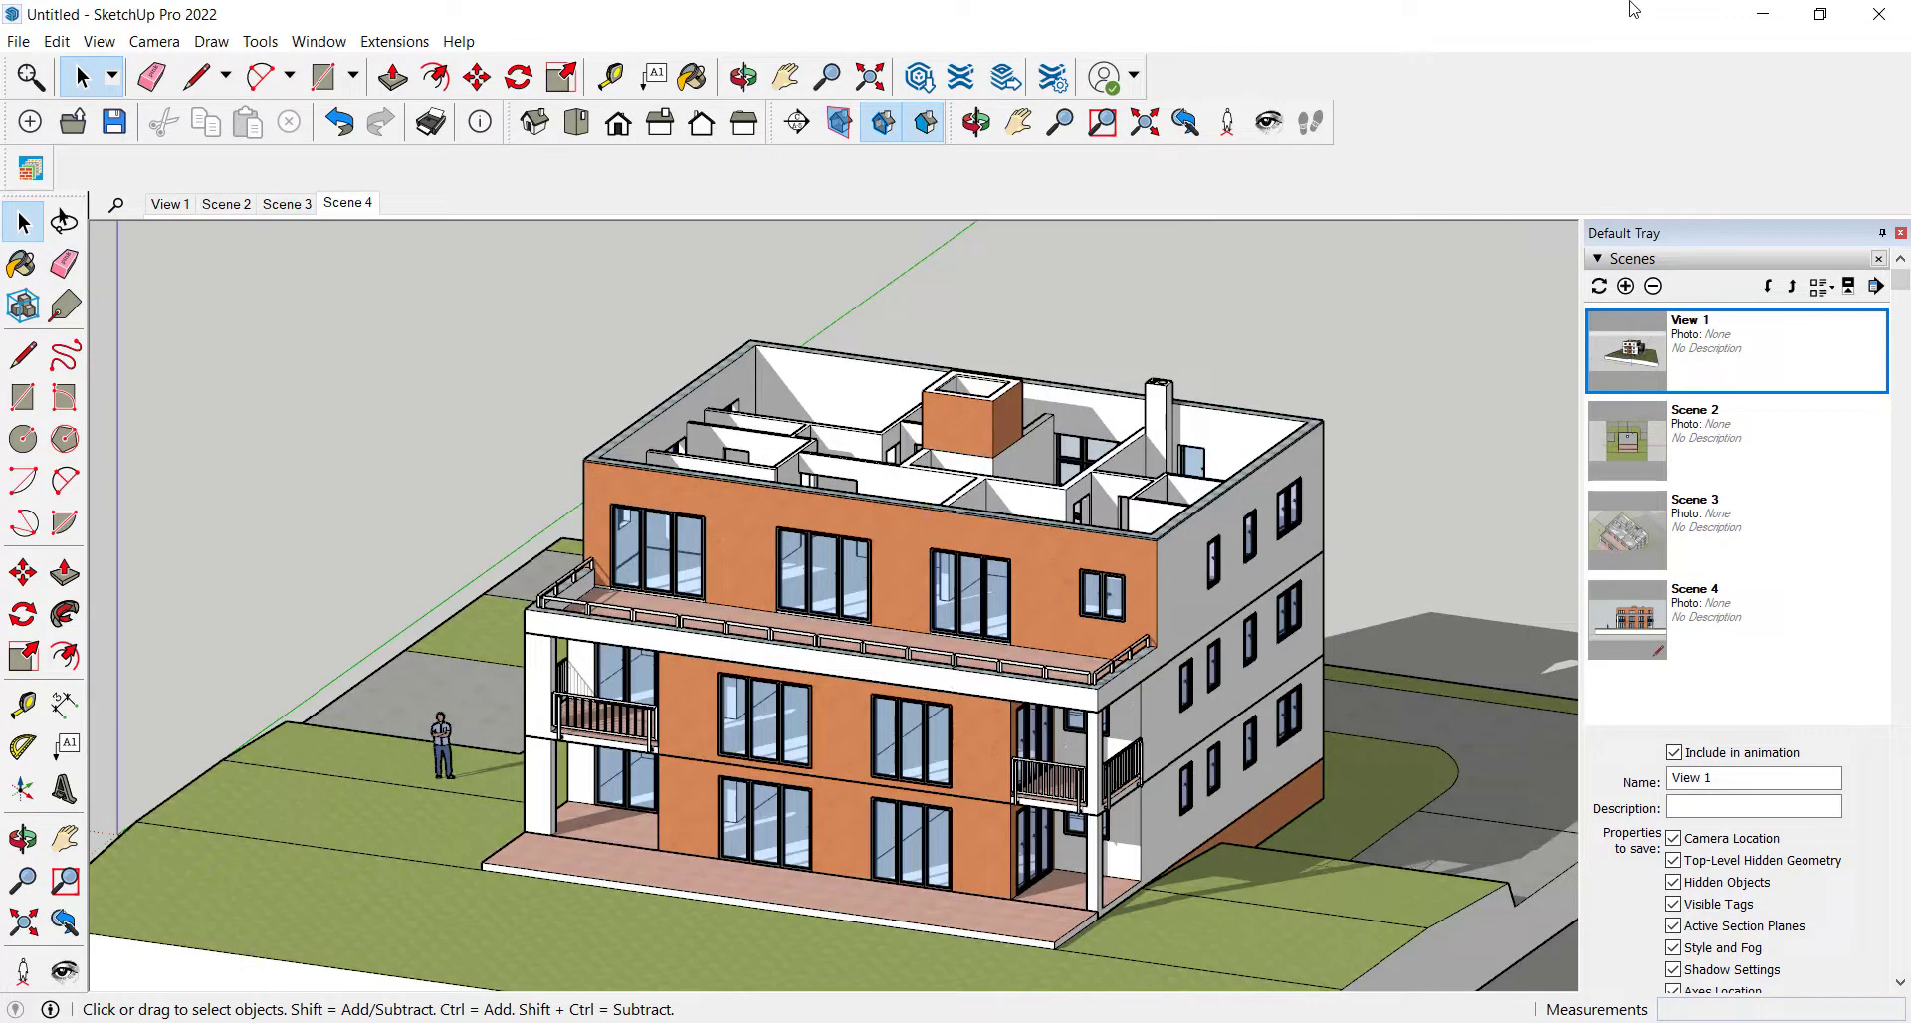